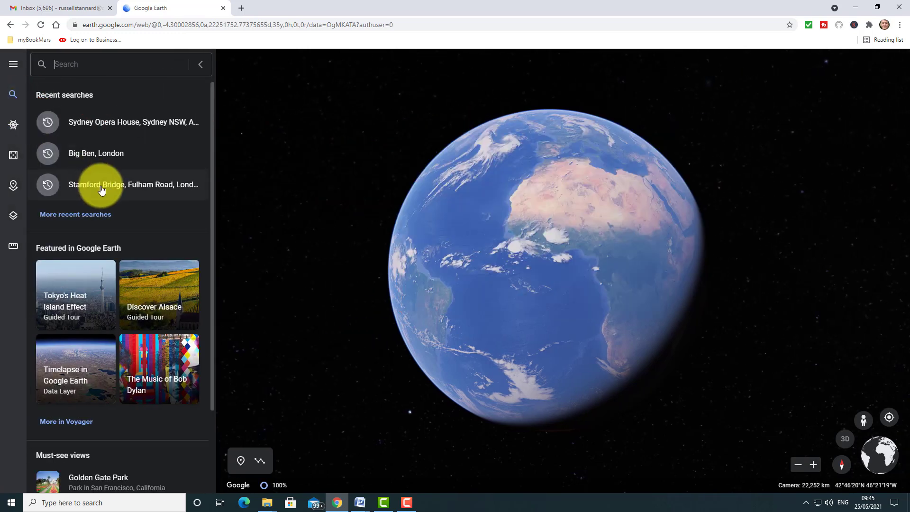
Fly to Stamford Bridge, Fulham Road, London from the recent searches, clear the search and collapse the search panel
{"action": "left_click", "coordinate": [101, 186]}
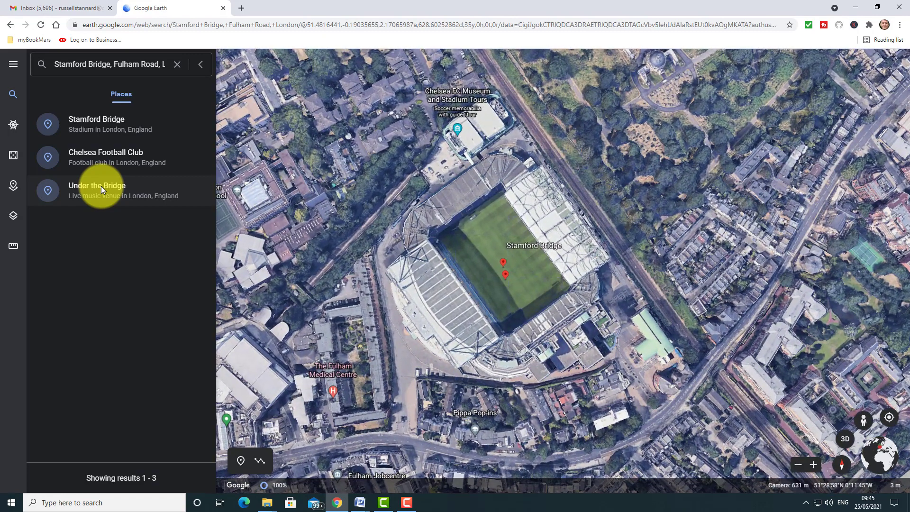
{"action": "left_click", "coordinate": [176, 66]}
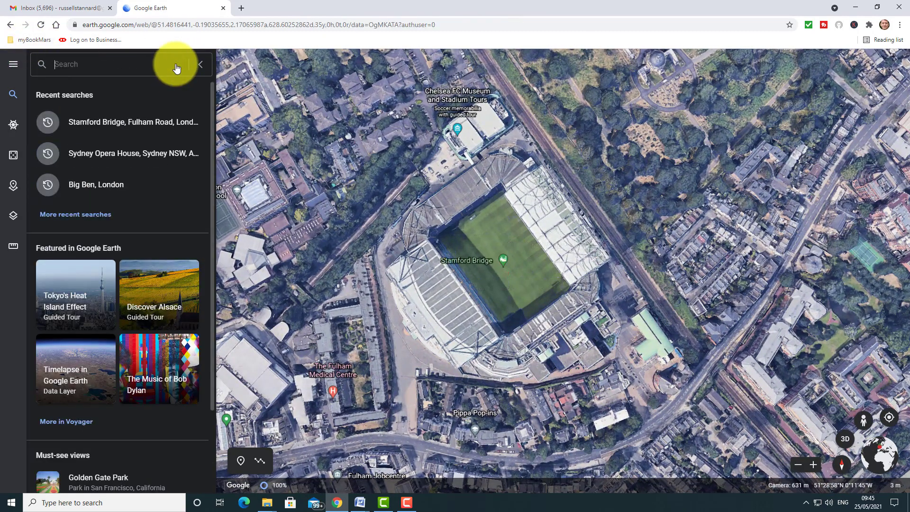
{"action": "left_click", "coordinate": [202, 66]}
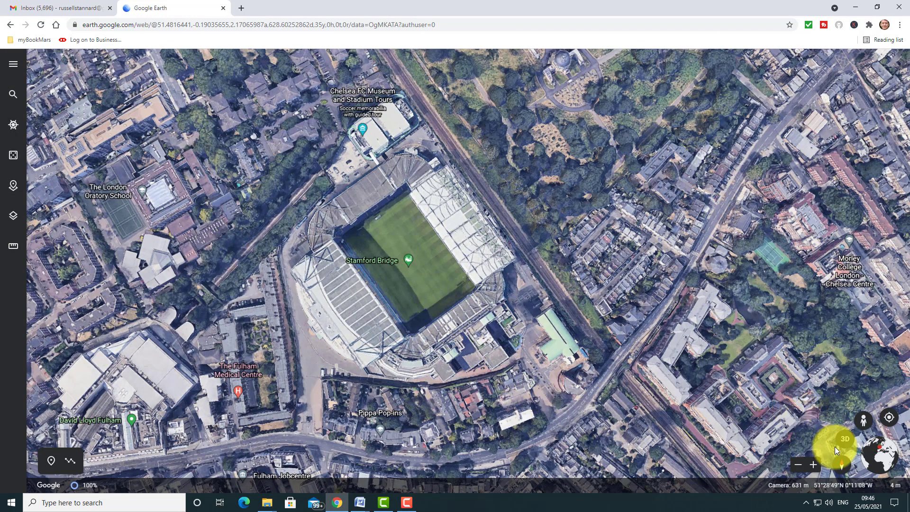
Switch the map to 3D and explore the neighbourhood around Stamford Bridge, ending on a closer view of the stadium
{"action": "left_click", "coordinate": [847, 440]}
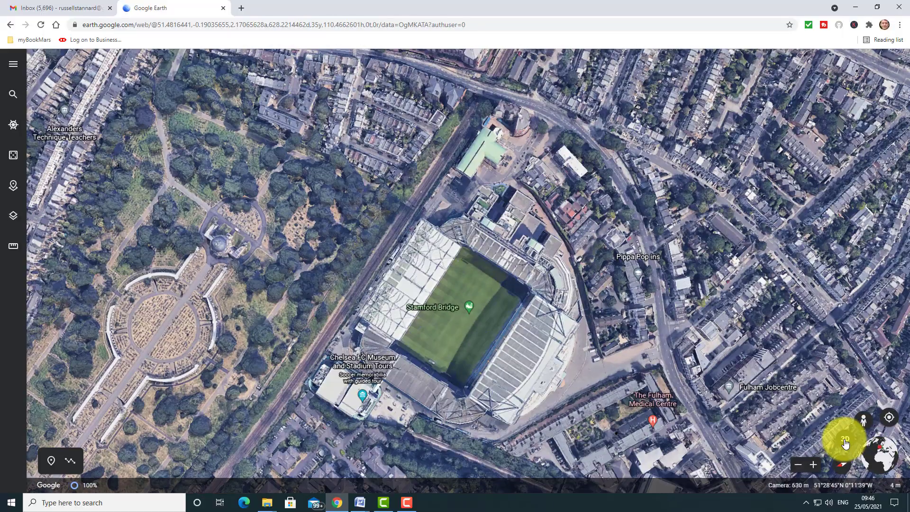
{"action": "left_click", "coordinate": [846, 443]}
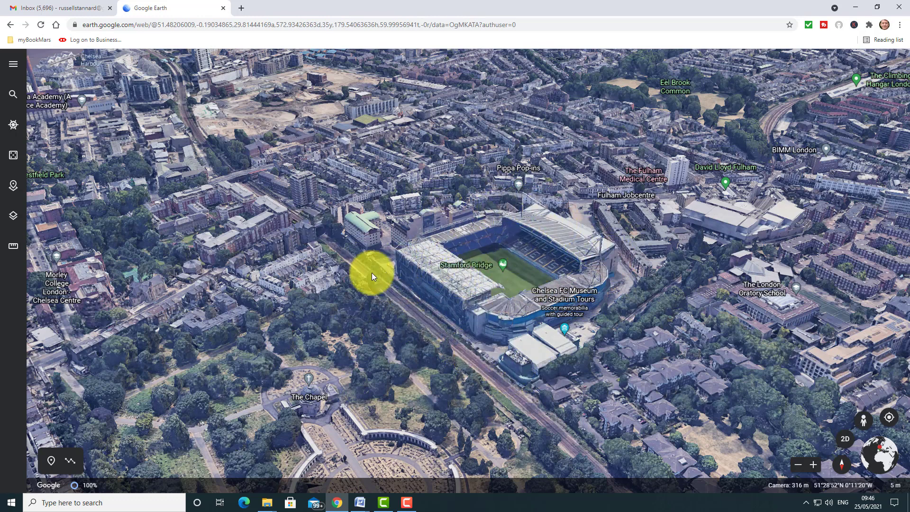
{"action": "left_click_drag", "start_coordinate": [371, 308], "coordinate": [455, 246]}
{"action": "left_click_drag", "start_coordinate": [376, 319], "coordinate": [485, 260]}
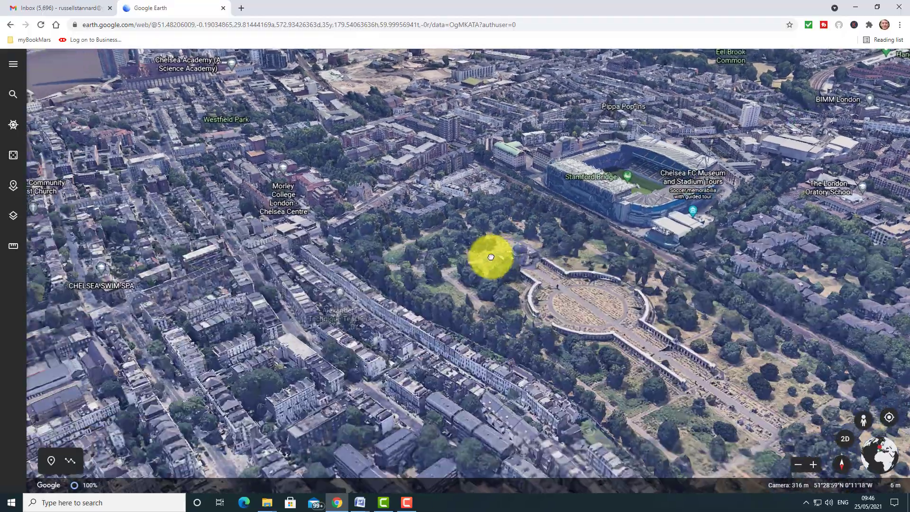
{"action": "left_click_drag", "start_coordinate": [360, 331], "coordinate": [406, 286]}
{"action": "left_click", "coordinate": [798, 466]}
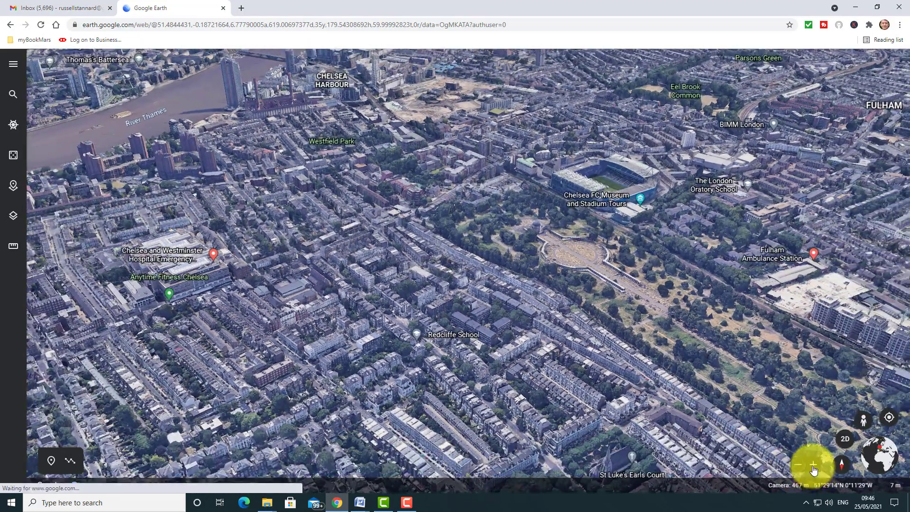
{"action": "left_click", "coordinate": [813, 465]}
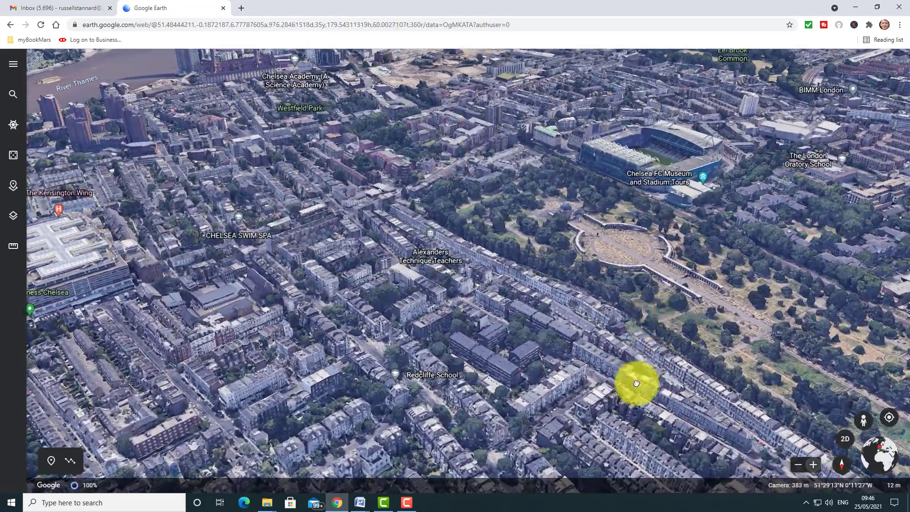
{"action": "left_click_drag", "start_coordinate": [604, 342], "coordinate": [602, 368]}
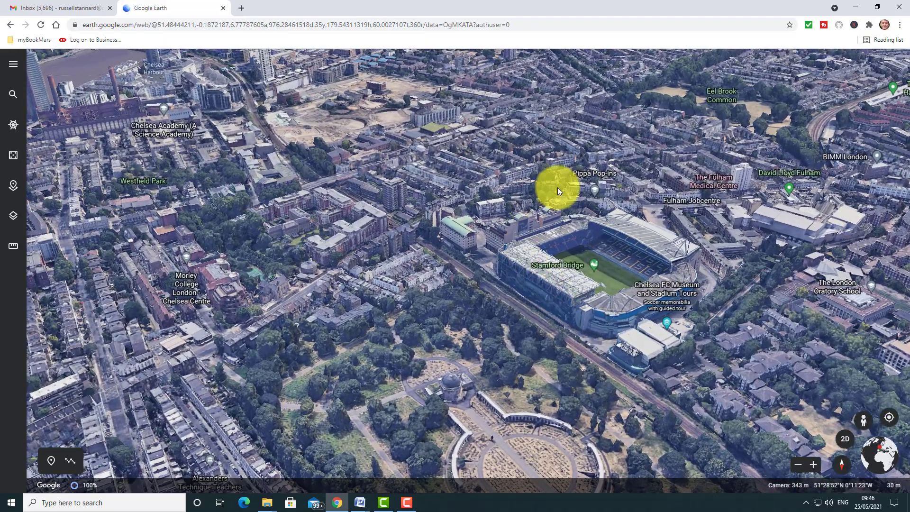
Switch the map to 2D and back to 3D, and examine the stadium and surrounding streets from the Fulham Road side
{"action": "left_click", "coordinate": [845, 438]}
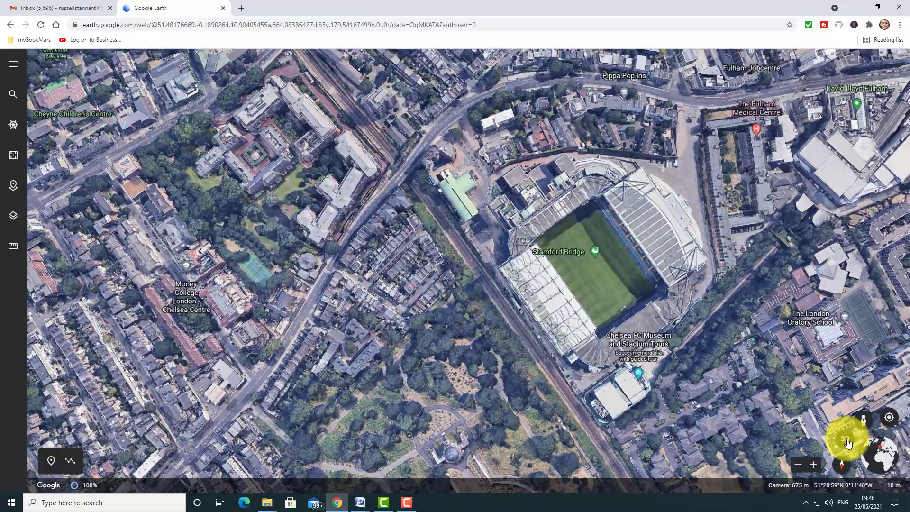
{"action": "left_click", "coordinate": [847, 441]}
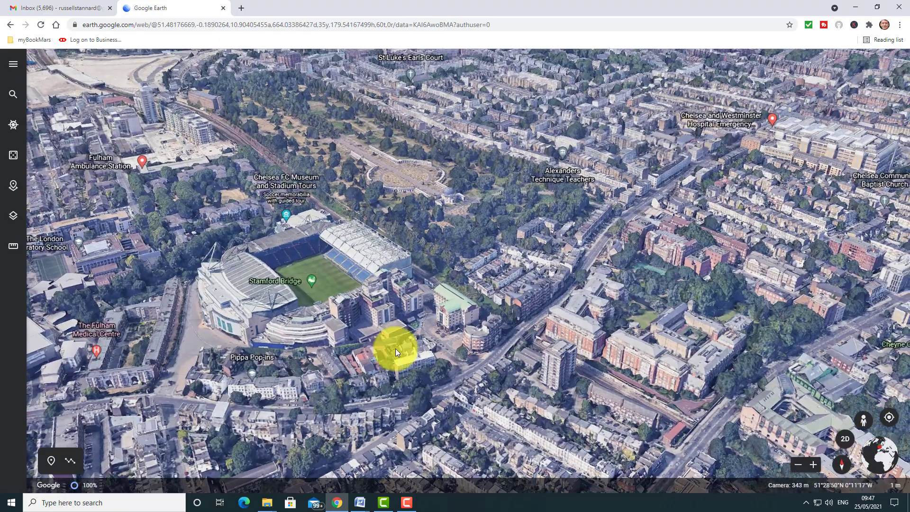
{"action": "left_click", "coordinate": [356, 362]}
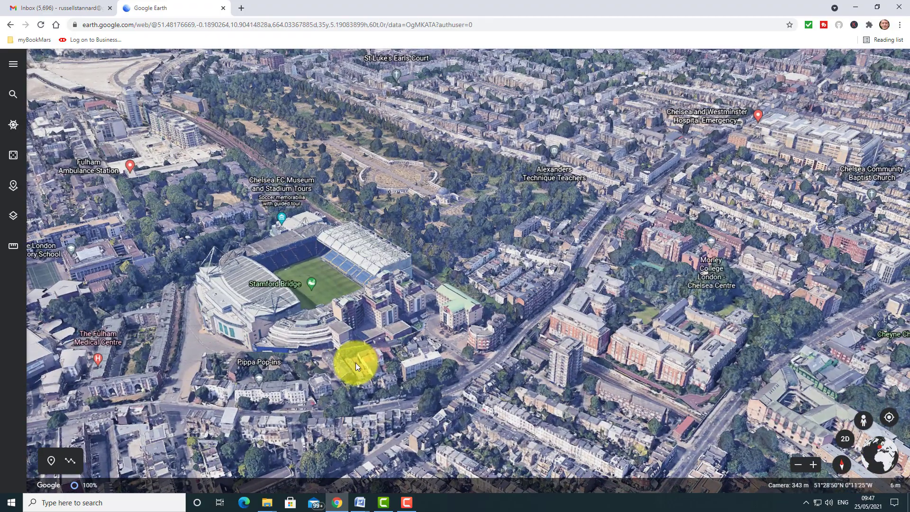
{"action": "left_click_drag", "start_coordinate": [417, 364], "coordinate": [479, 335]}
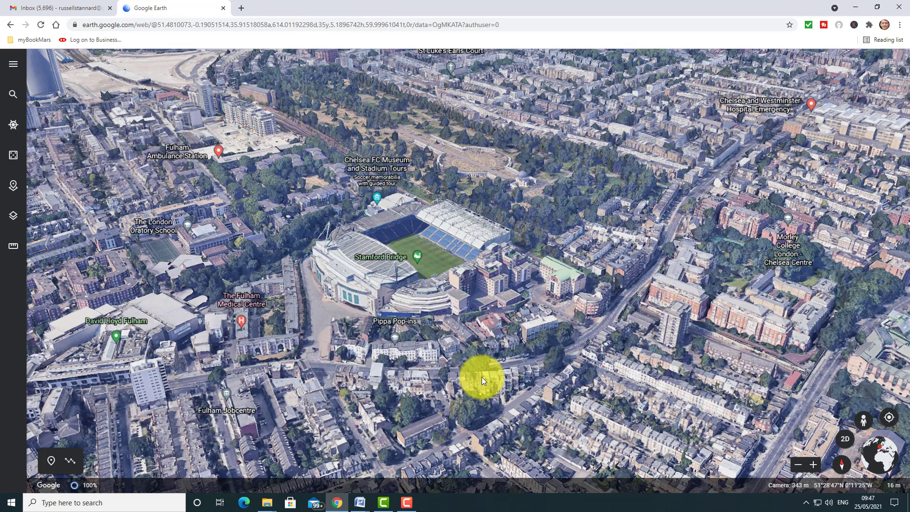
{"action": "left_click_drag", "start_coordinate": [488, 397], "coordinate": [668, 389]}
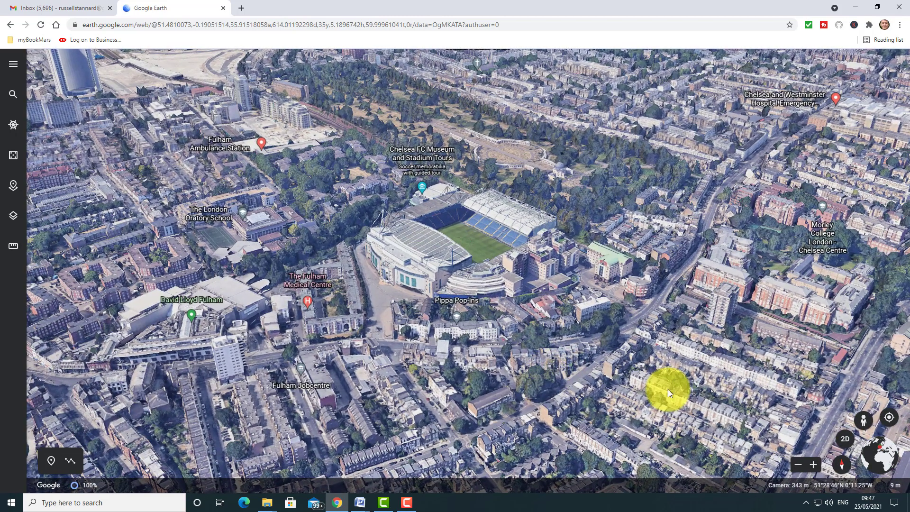
Enter Street View on the highlighted road beside the Stamford Bridge stadium
{"action": "left_click", "coordinate": [864, 420]}
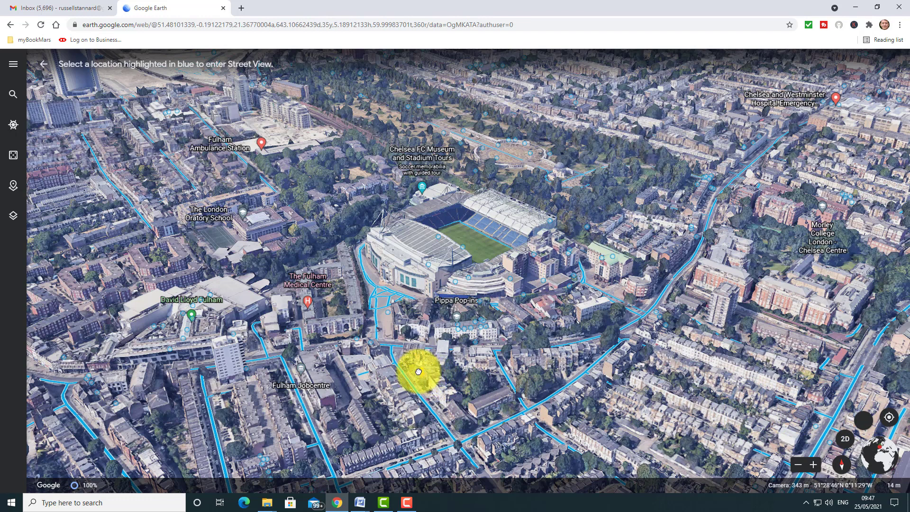
{"action": "left_click", "coordinate": [376, 325]}
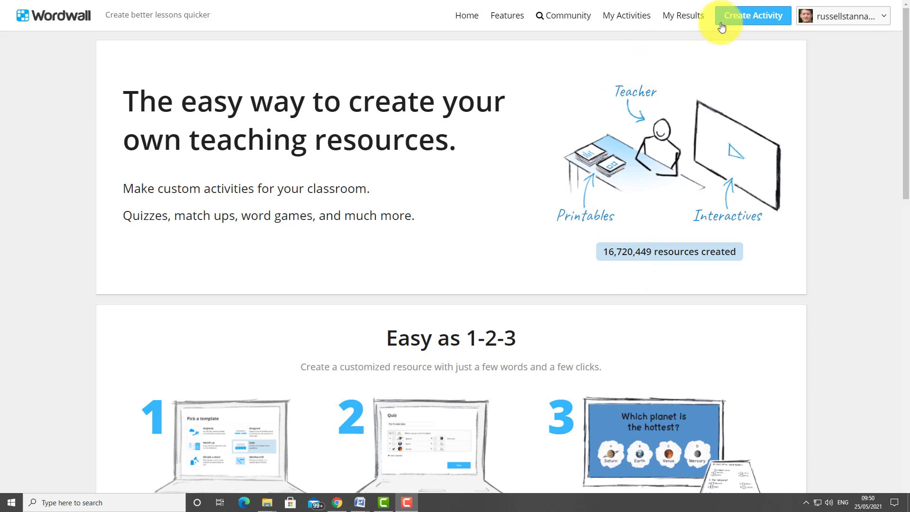
Open the All about Chelsea match-up from the saved Wordwall activities and start it
{"action": "left_click", "coordinate": [638, 18]}
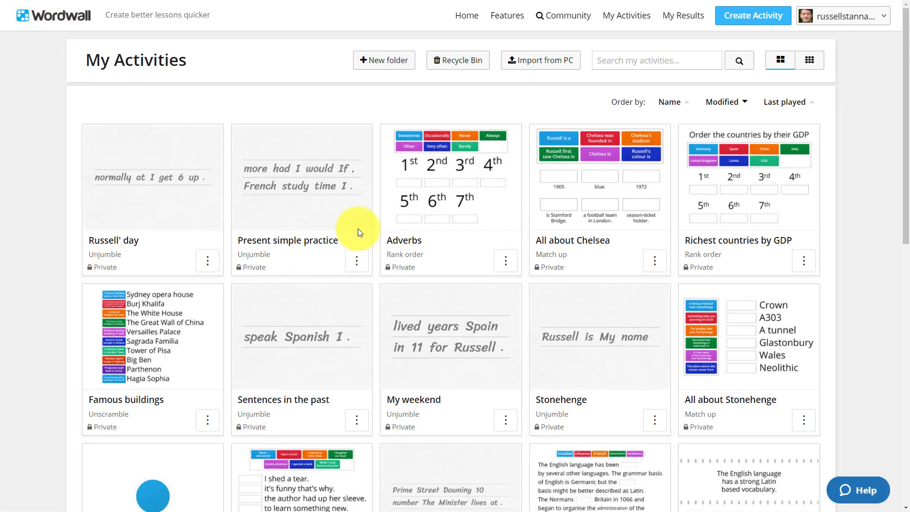
{"action": "left_click", "coordinate": [574, 222]}
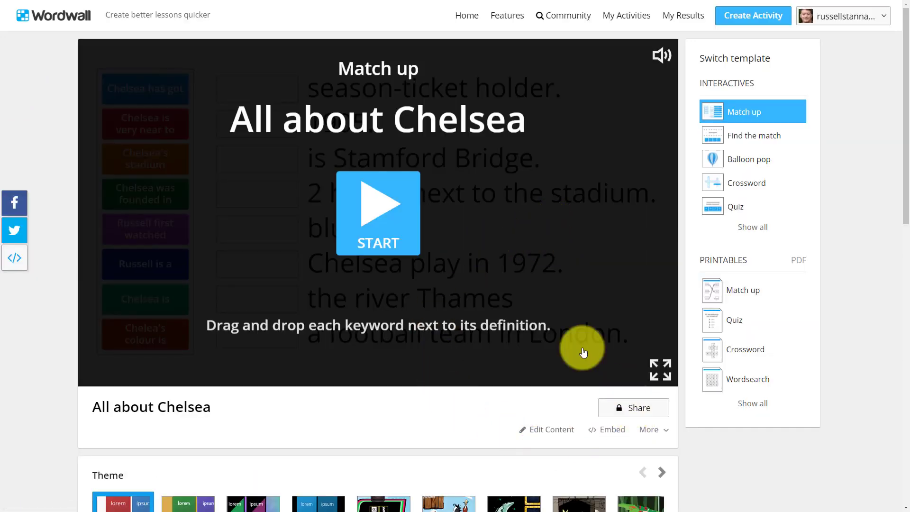
{"action": "left_click", "coordinate": [380, 208]}
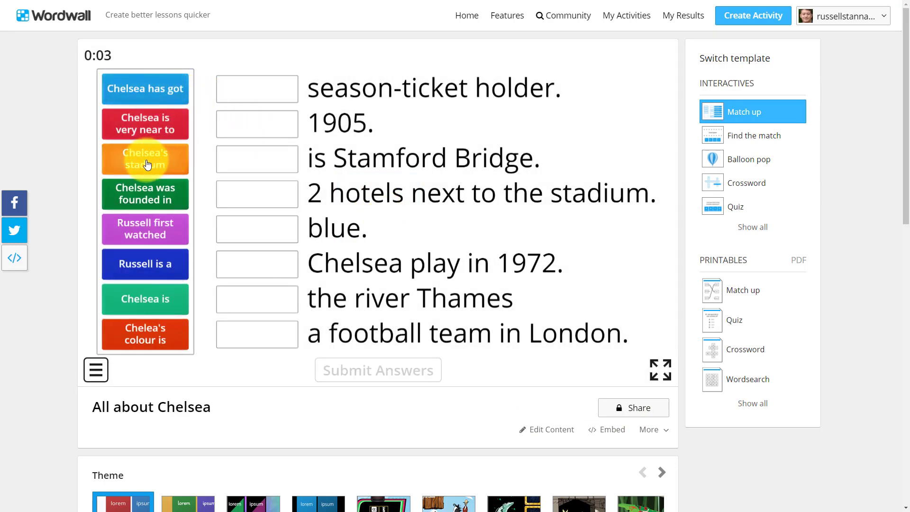
Match each Chelsea sentence beginning to its correct ending, such as "Chelsea's stadium" to "is Stamford Bridge.", and submit the answers
{"action": "left_click_drag", "start_coordinate": [148, 164], "coordinate": [260, 163]}
{"action": "left_click_drag", "start_coordinate": [154, 164], "coordinate": [257, 129]}
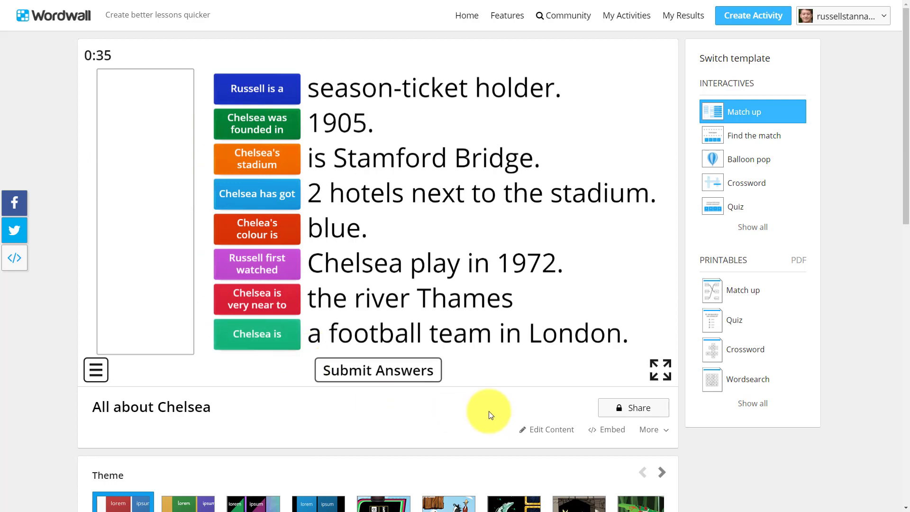
{"action": "left_click", "coordinate": [362, 377]}
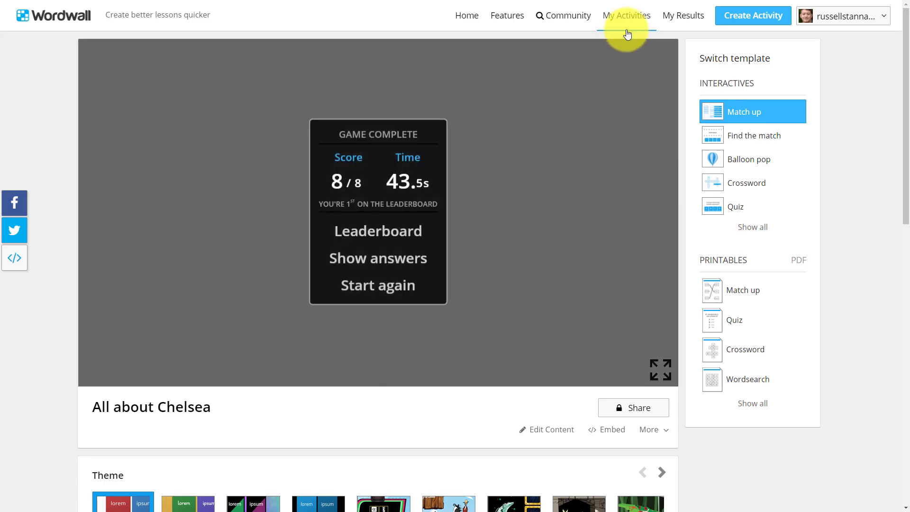
Open Result 23 for 'All about Chelsea' from the saved results and review its summary charts and results by question
{"action": "left_click", "coordinate": [677, 19]}
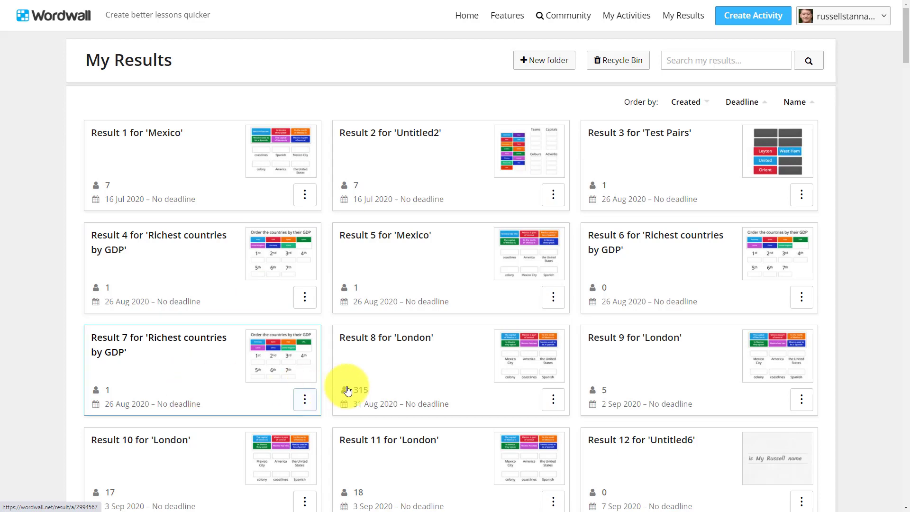
{"action": "scroll", "coordinate": [906, 69], "scroll_direction": "down", "scroll_amount": 1}
{"action": "left_click_drag", "start_coordinate": [906, 69], "coordinate": [888, 138]}
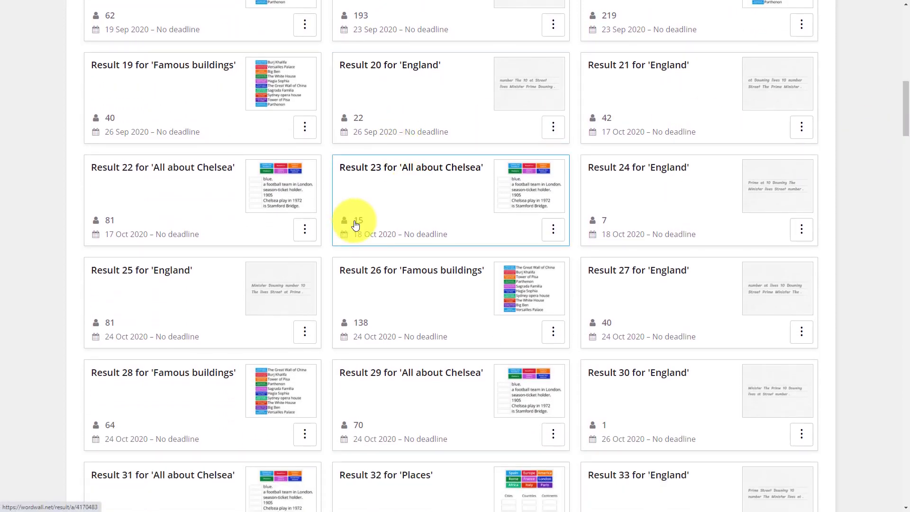
{"action": "left_click", "coordinate": [355, 222]}
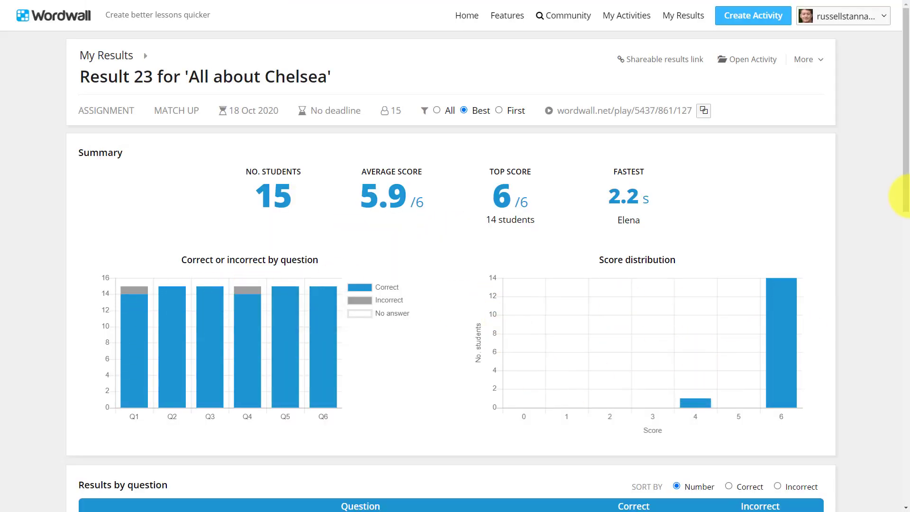
{"action": "left_click_drag", "start_coordinate": [907, 152], "coordinate": [901, 206]}
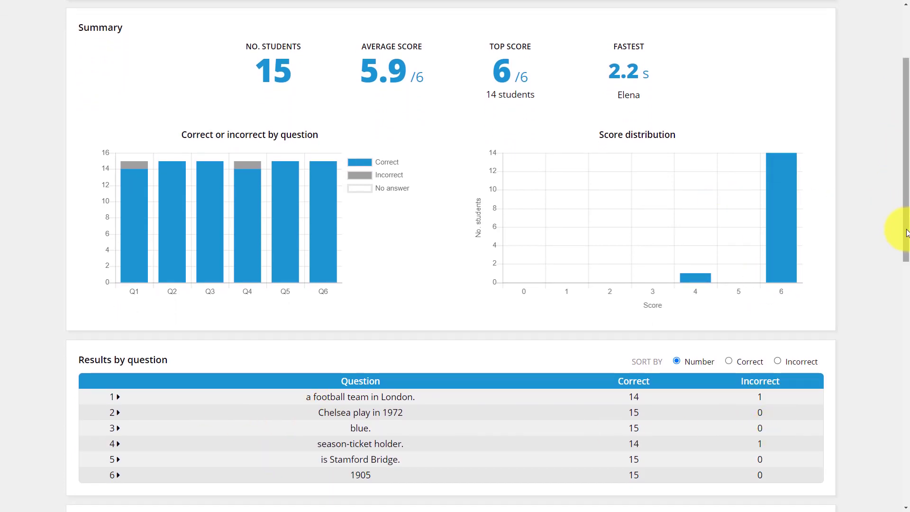
{"action": "left_click_drag", "start_coordinate": [908, 228], "coordinate": [876, 129]}
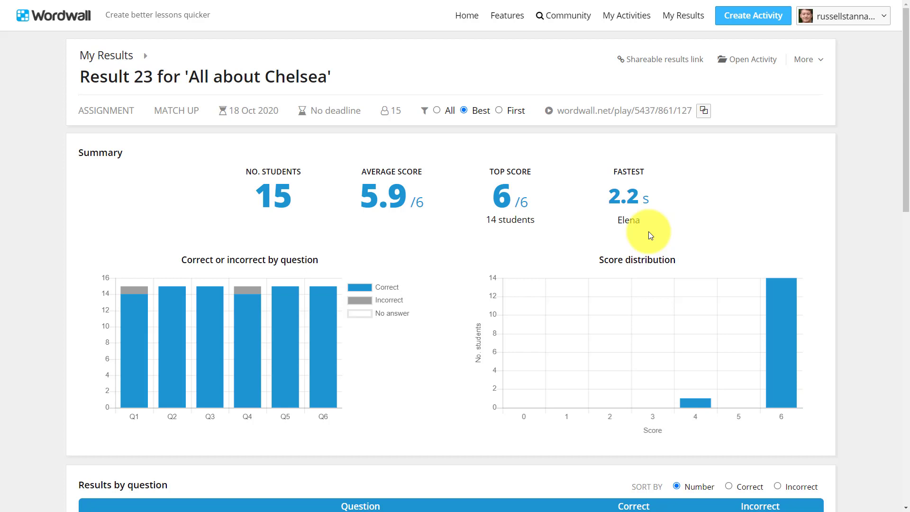
Set the All about Chelsea activity as an assignment for students and select the generated assignment link
{"action": "left_click", "coordinate": [678, 19]}
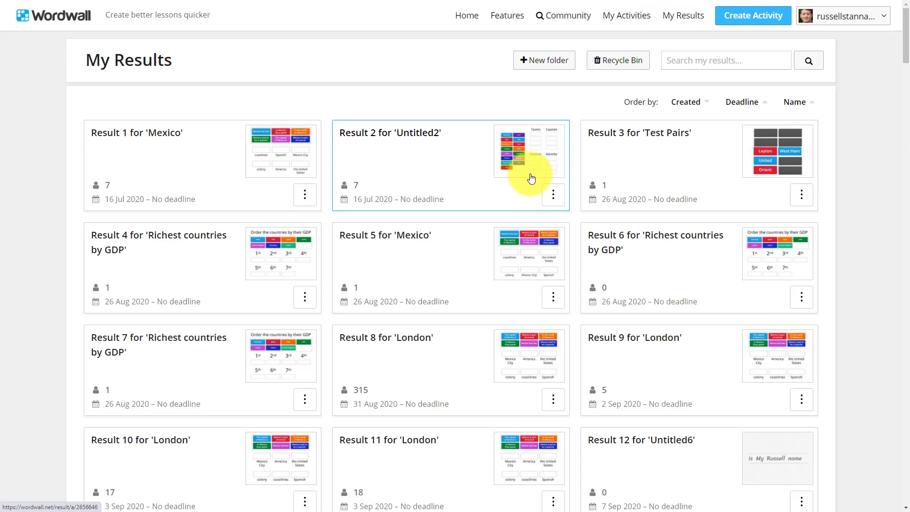
{"action": "left_click", "coordinate": [627, 19]}
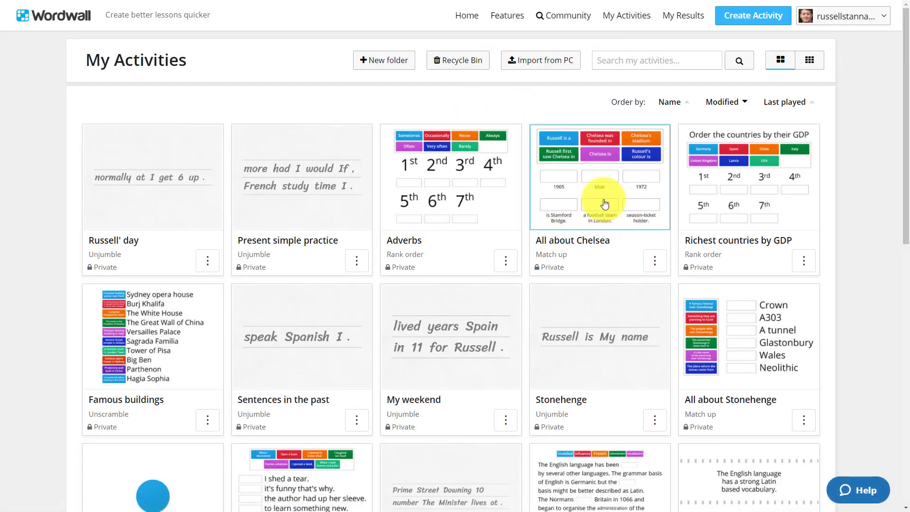
{"action": "left_click", "coordinate": [605, 204]}
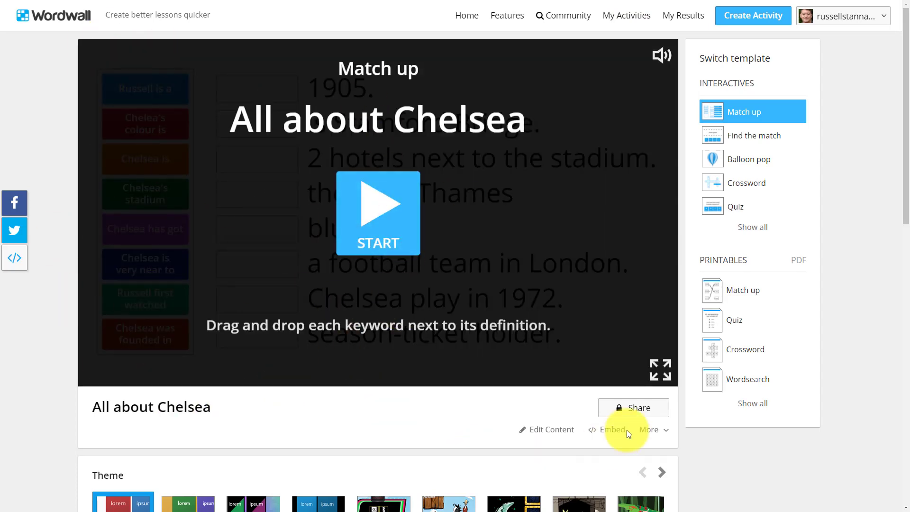
{"action": "left_click", "coordinate": [635, 409]}
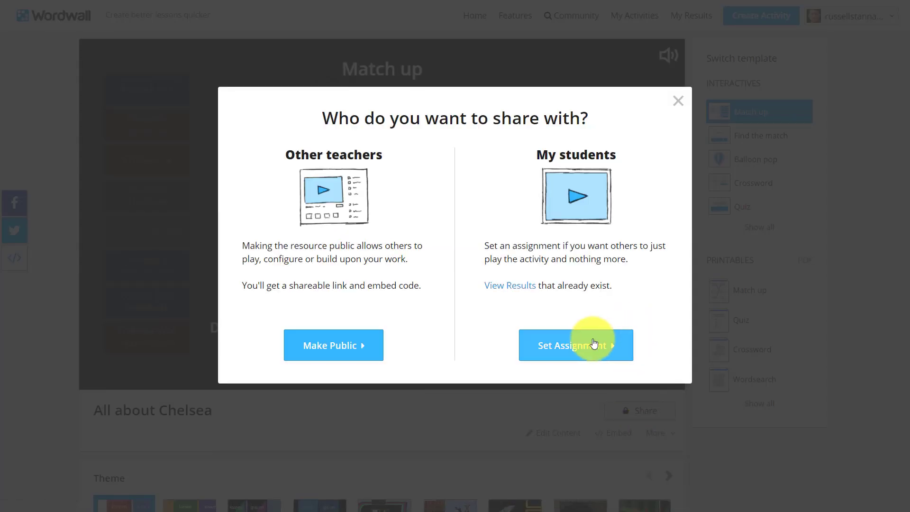
{"action": "left_click", "coordinate": [603, 345]}
{"action": "left_click", "coordinate": [504, 365]}
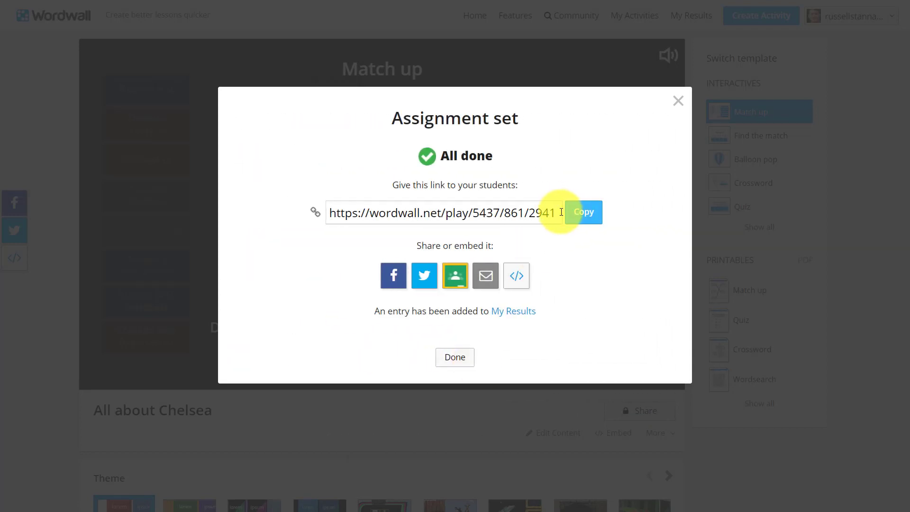
{"action": "left_click_drag", "start_coordinate": [561, 212], "coordinate": [400, 209]}
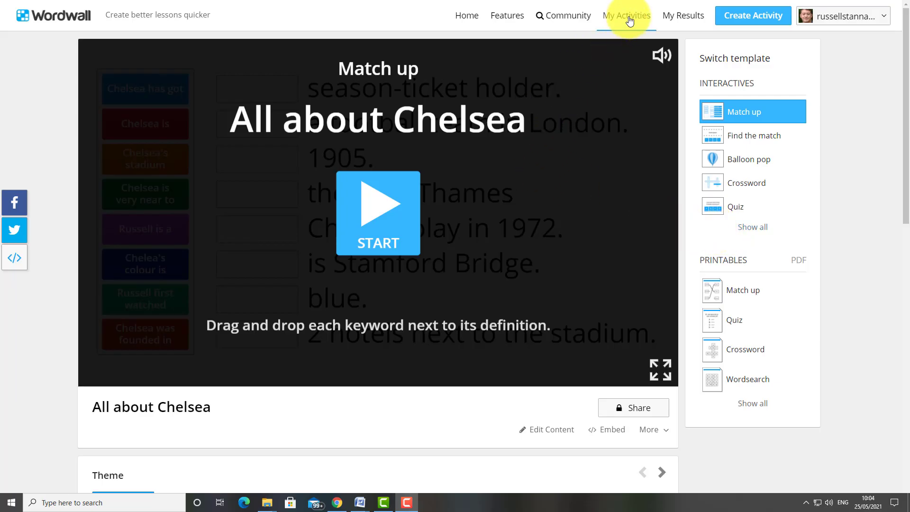
View the templates offered for a new activity and reopen the saved All about Chelsea activity
{"action": "left_click", "coordinate": [749, 19]}
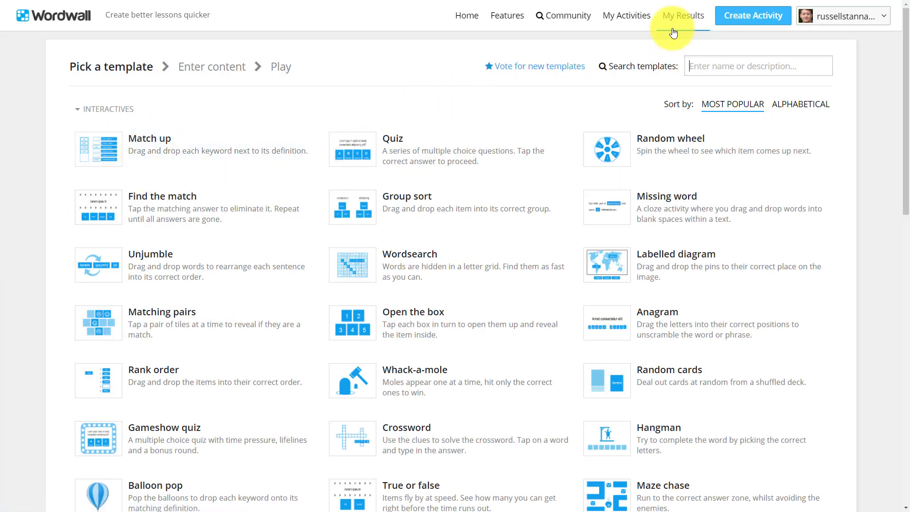
{"action": "left_click", "coordinate": [630, 19]}
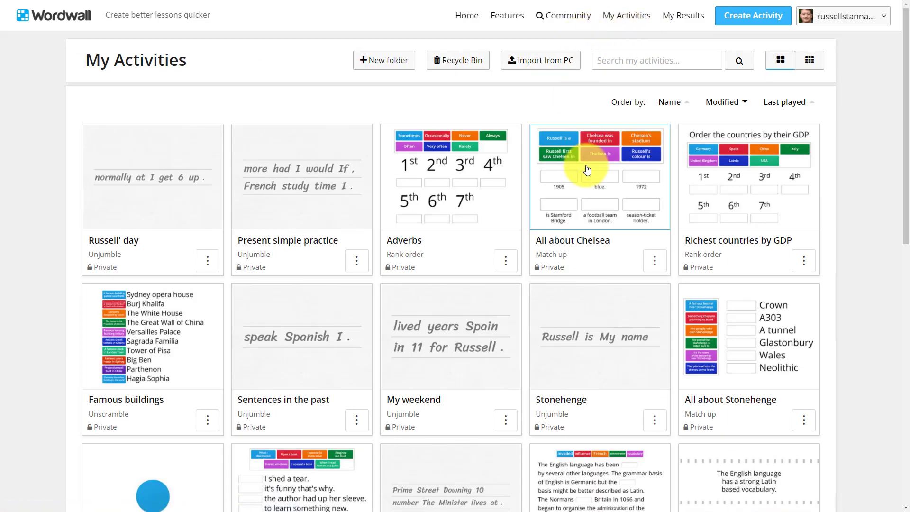
{"action": "left_click", "coordinate": [587, 206]}
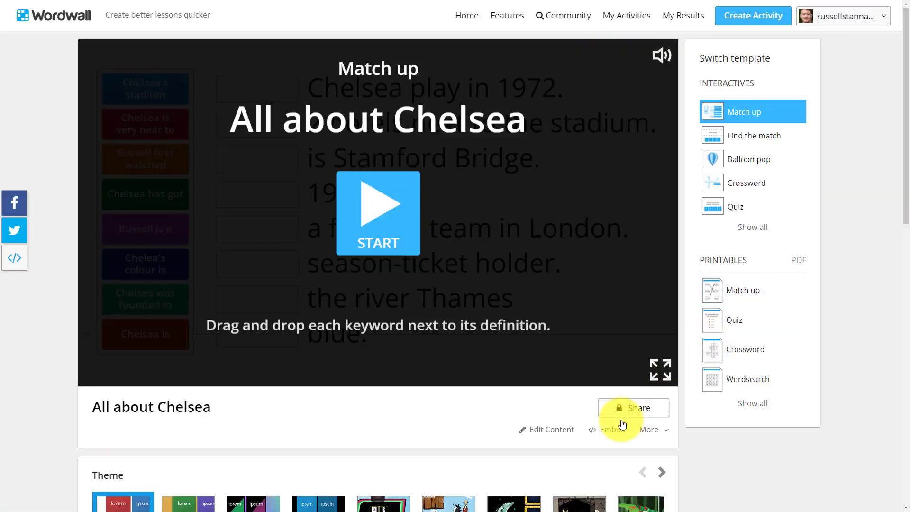
Open the content of the All about Chelsea activity, review its keyword and definition pairs, and finish editing
{"action": "left_click", "coordinate": [550, 431]}
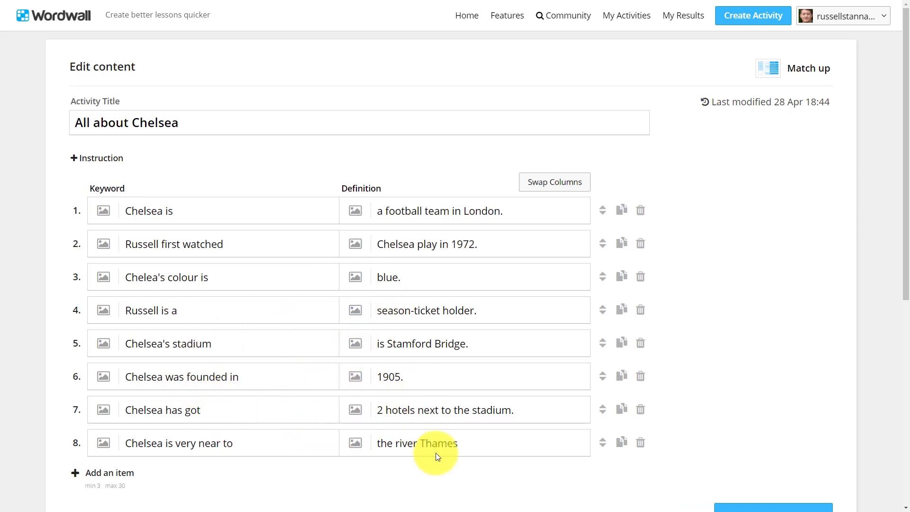
{"action": "left_click_drag", "start_coordinate": [900, 313], "coordinate": [900, 357]}
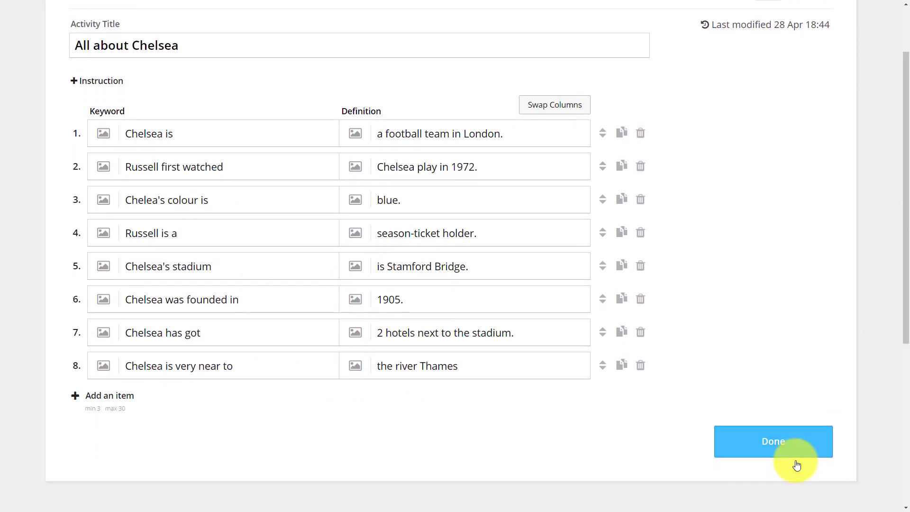
{"action": "left_click", "coordinate": [769, 448]}
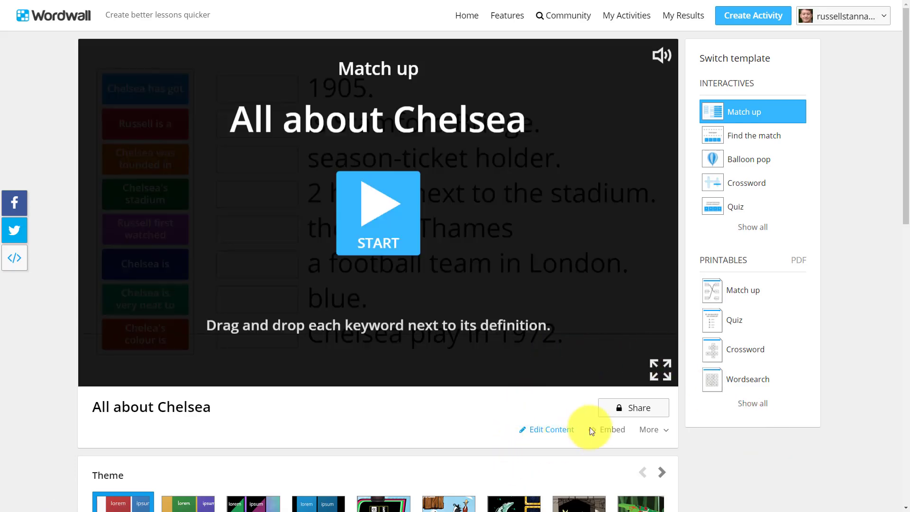
Set All about Chelsea as a student assignment with name registration and no deadline, copy its link, and close the dialog
{"action": "left_click", "coordinate": [637, 415]}
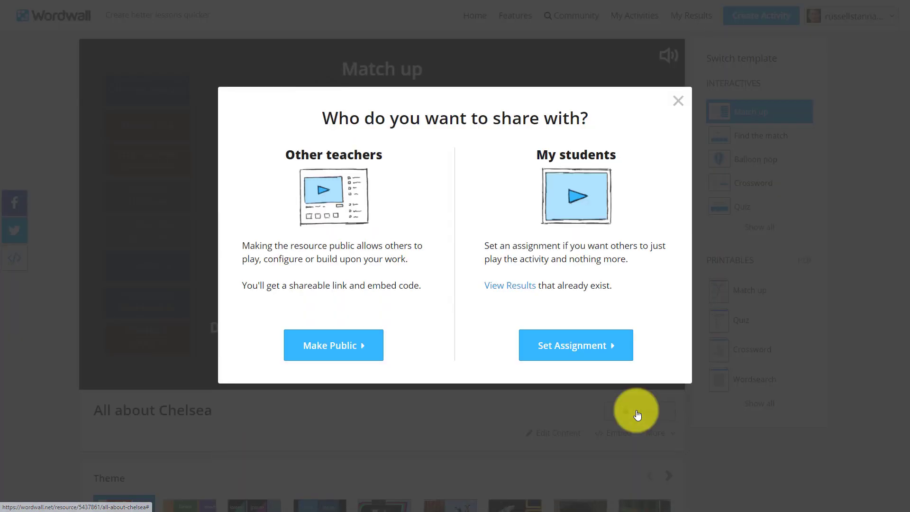
{"action": "left_click", "coordinate": [563, 346]}
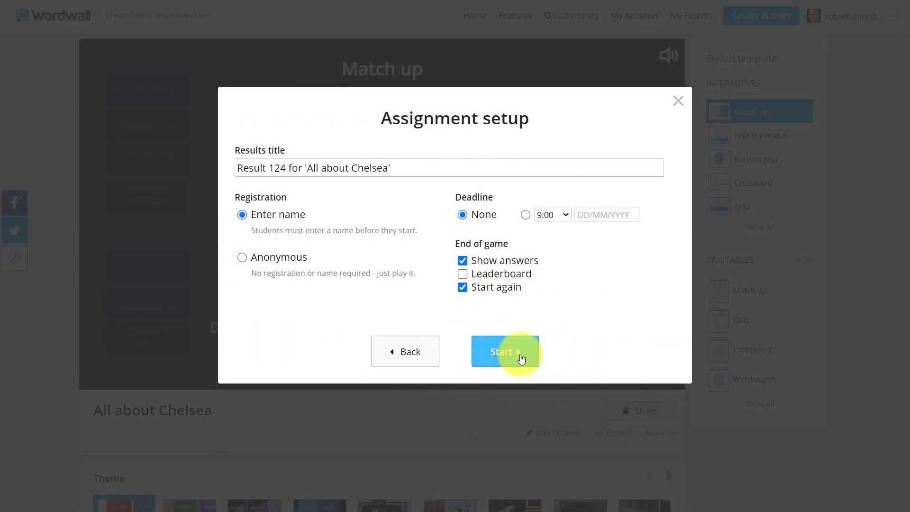
{"action": "left_click", "coordinate": [502, 351]}
{"action": "left_click", "coordinate": [583, 213]}
{"action": "left_click", "coordinate": [679, 102]}
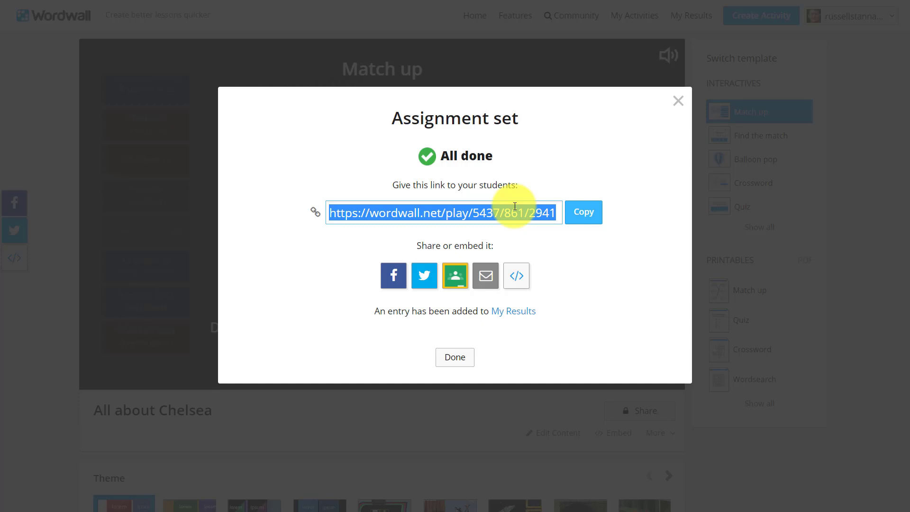
{"action": "left_click", "coordinate": [682, 103]}
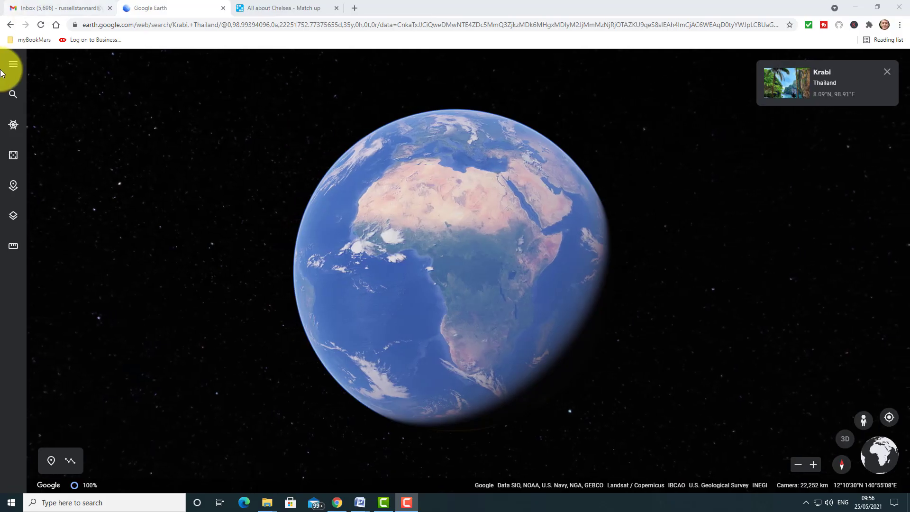
In Google Earth, replace the Krabi search with "ao nang krabi" and fly to the town of Ao Nang, Mueang Krabi District
{"action": "left_click", "coordinate": [13, 95]}
{"action": "left_click", "coordinate": [136, 64]}
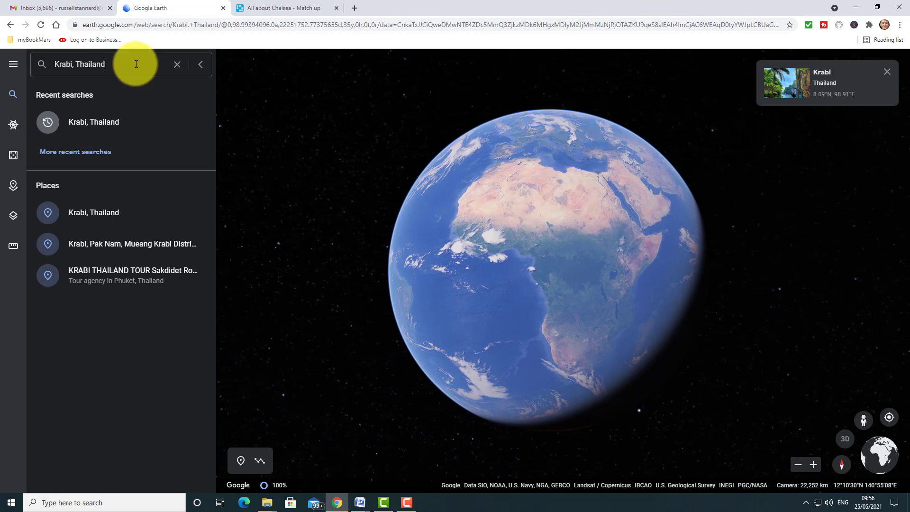
{"action": "key", "text": "BackSpace"}
{"action": "key", "text": "BackSpace"}
{"action": "key", "text": "BackSpace"}
{"action": "key", "text": "BackSpace"}
{"action": "key", "text": "BackSpace"}
{"action": "key", "text": "BackSpace"}
{"action": "key", "text": "BackSpace"}
{"action": "key", "text": "BackSpace"}
{"action": "key", "text": "BackSpace"}
{"action": "key", "text": "BackSpace"}
{"action": "key", "text": "BackSpace"}
{"action": "key", "text": "BackSpace"}
{"action": "key", "text": "BackSpace"}
{"action": "key", "text": "BackSpace"}
{"action": "key", "text": "BackSpace"}
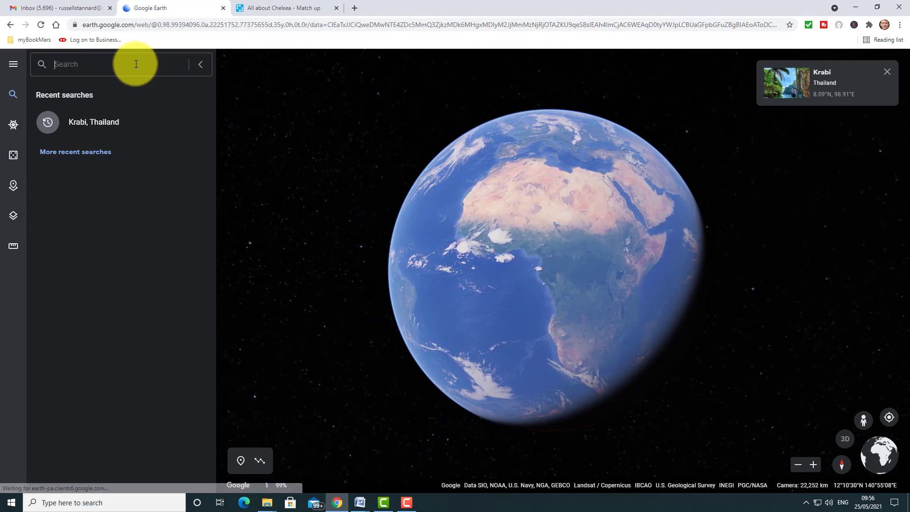
{"action": "type", "text": "ao nang"}
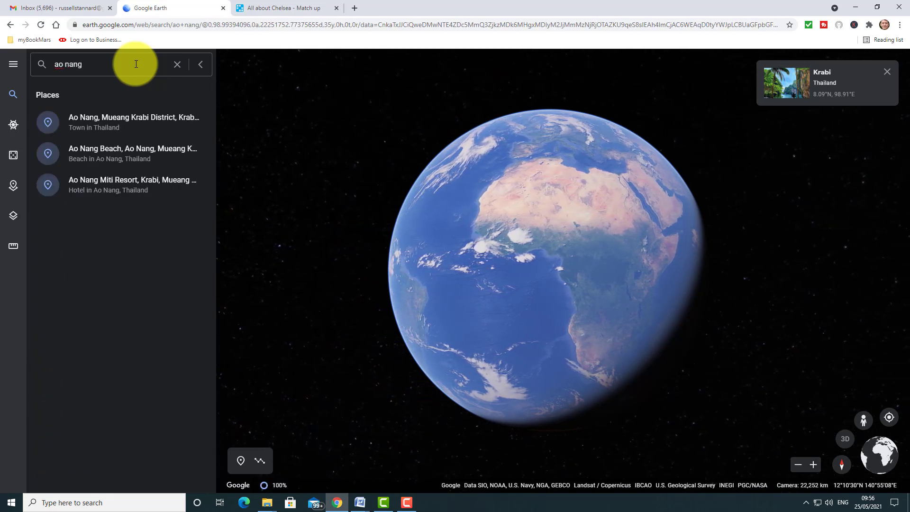
{"action": "type", "text": " kr"}
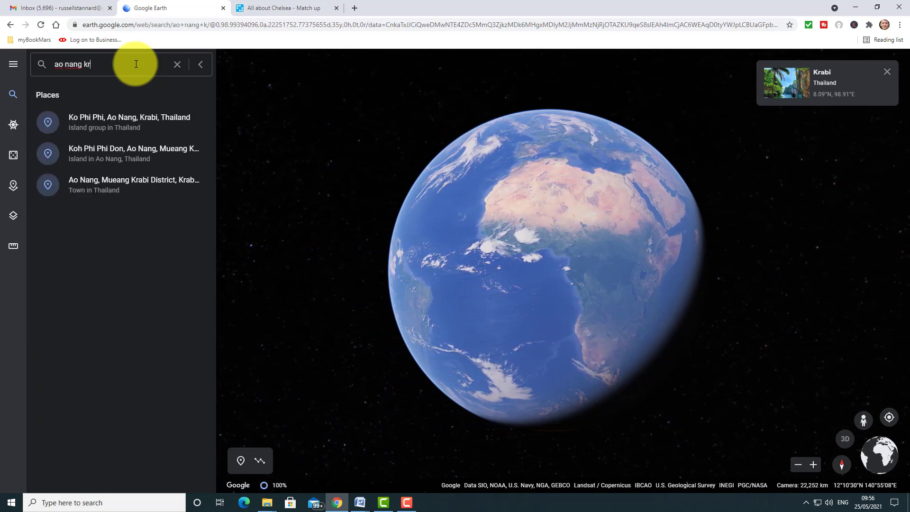
{"action": "type", "text": "abi"}
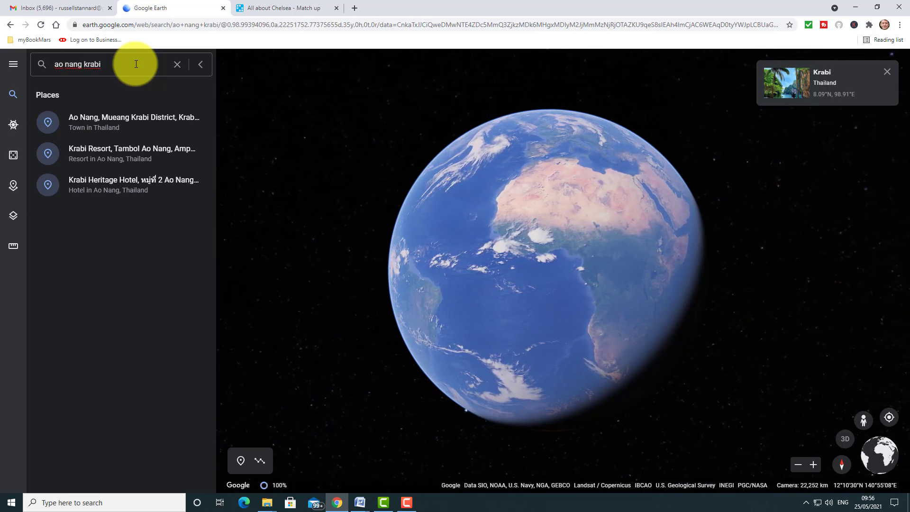
{"action": "left_click", "coordinate": [106, 130]}
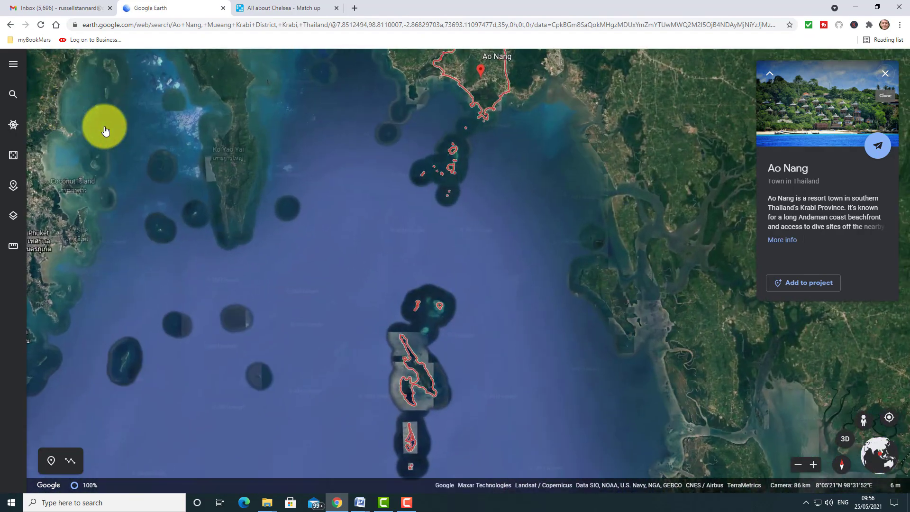
Collapse the Ao Nang information card and examine the coastline and headland south of the town from closer up
{"action": "left_click_drag", "start_coordinate": [435, 188], "coordinate": [399, 306]}
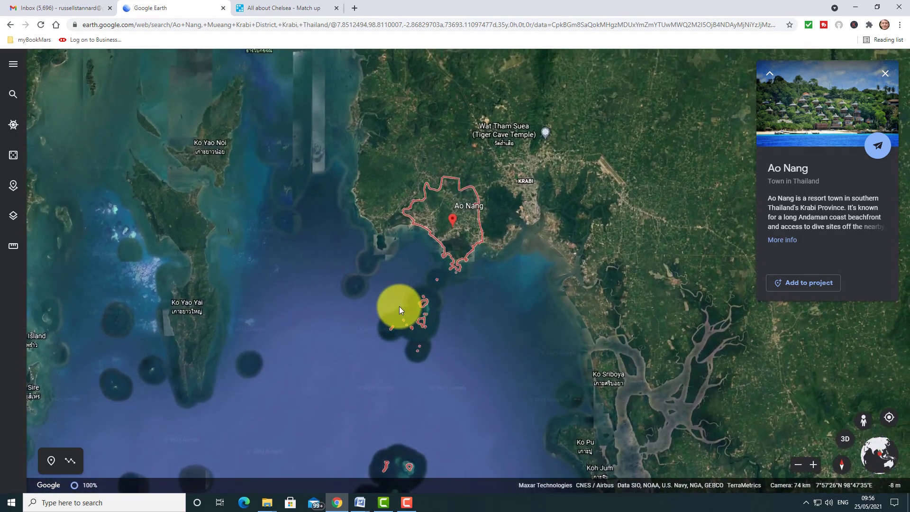
{"action": "left_click", "coordinate": [769, 73]}
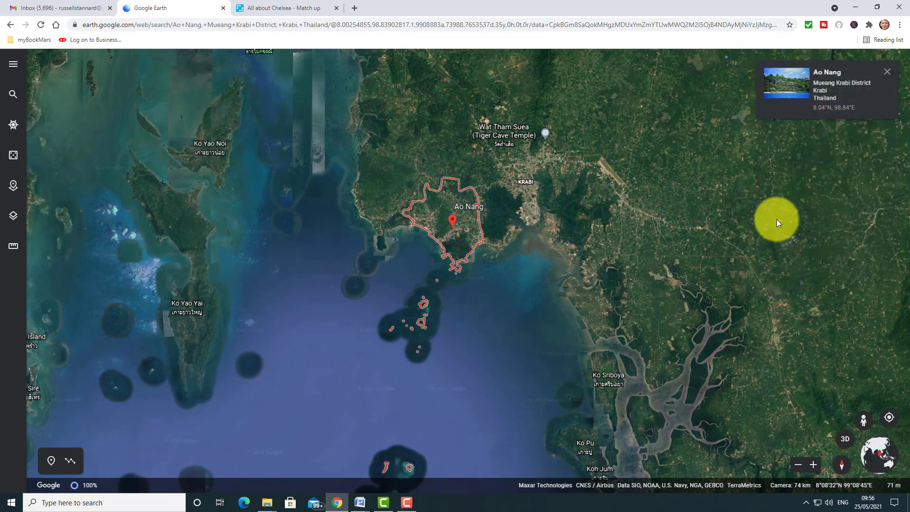
{"action": "left_click", "coordinate": [815, 467]}
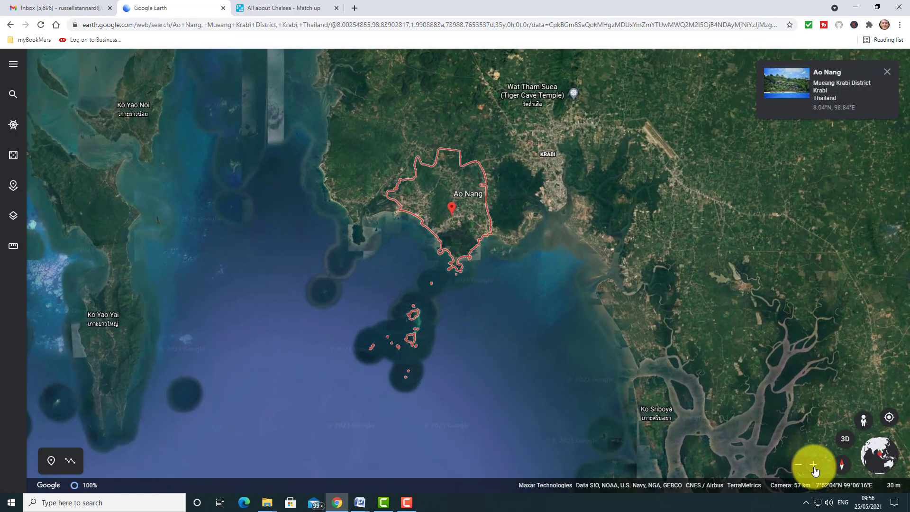
{"action": "left_click", "coordinate": [813, 466]}
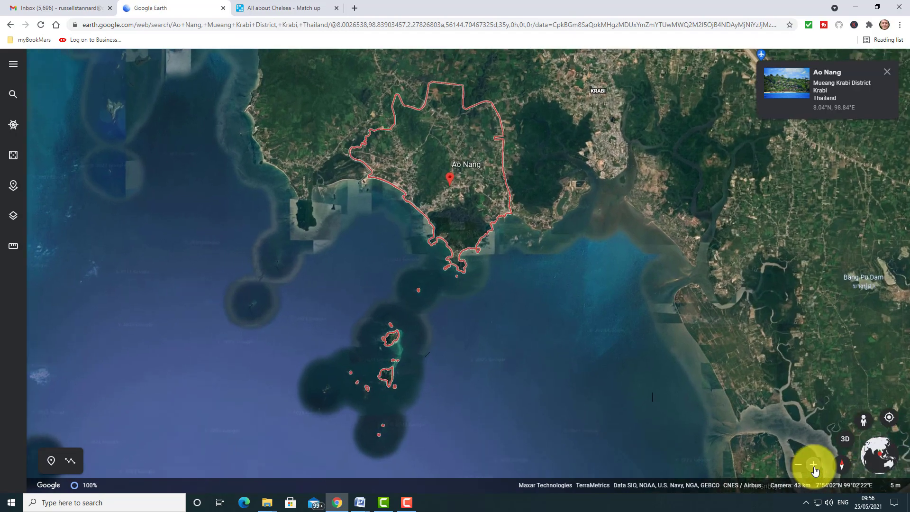
{"action": "left_click", "coordinate": [814, 466]}
{"action": "left_click", "coordinate": [814, 466]}
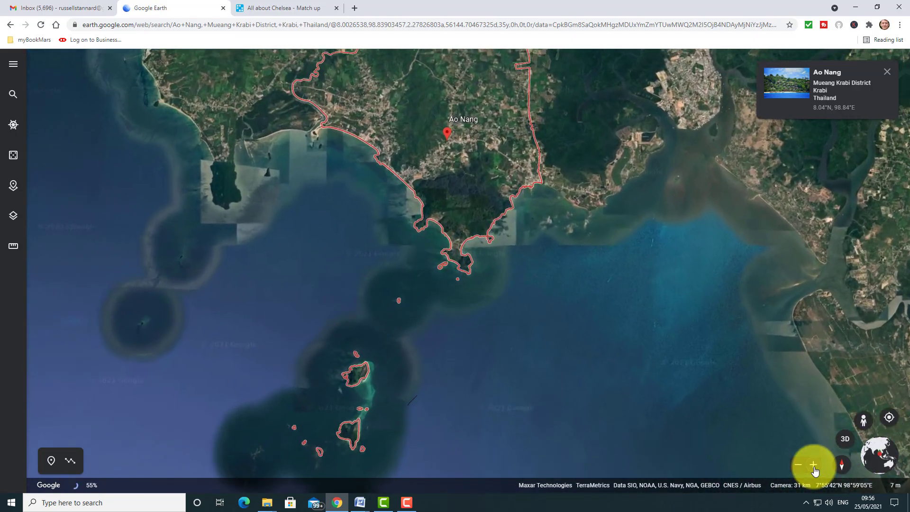
{"action": "left_click", "coordinate": [814, 466]}
{"action": "left_click", "coordinate": [814, 466]}
{"action": "left_click", "coordinate": [813, 466]}
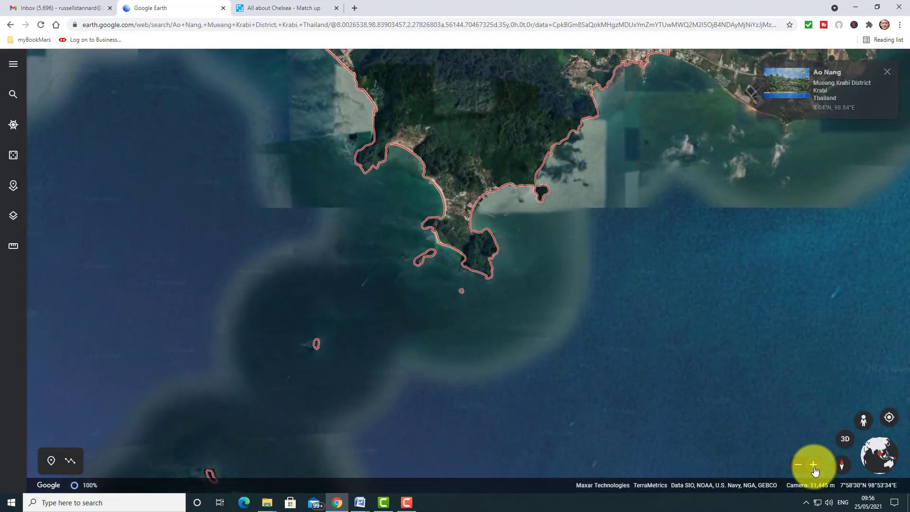
{"action": "left_click", "coordinate": [814, 466]}
Follow the Ao Nang coast northwest past Monkey Trail and examine the shoreline at Ao Nang LandMark Beach up close
{"action": "left_click", "coordinate": [458, 257]}
{"action": "left_click_drag", "start_coordinate": [458, 258], "coordinate": [522, 348]}
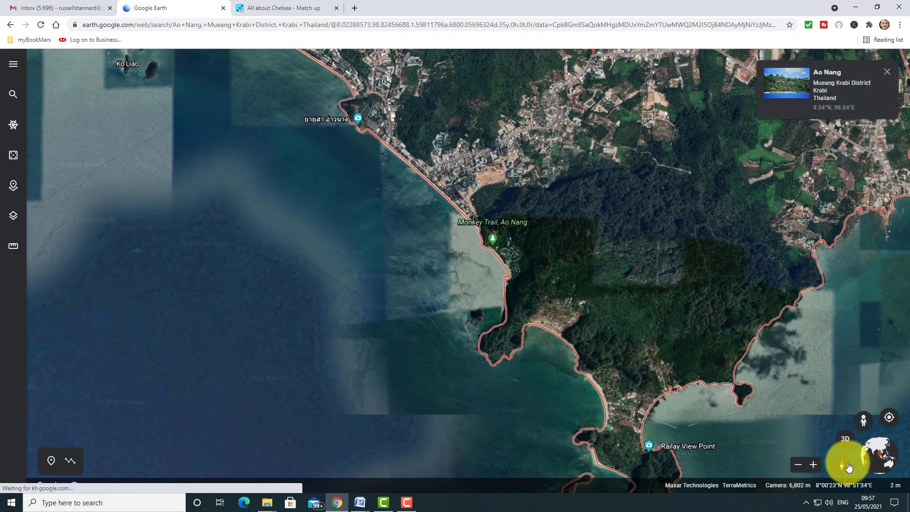
{"action": "left_click", "coordinate": [813, 466]}
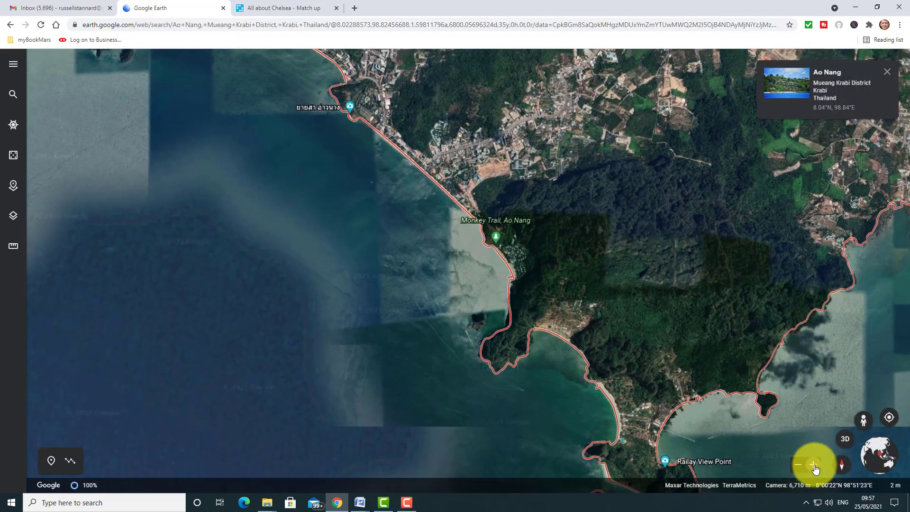
{"action": "left_click", "coordinate": [814, 465]}
{"action": "left_click_drag", "start_coordinate": [212, 162], "coordinate": [301, 378]}
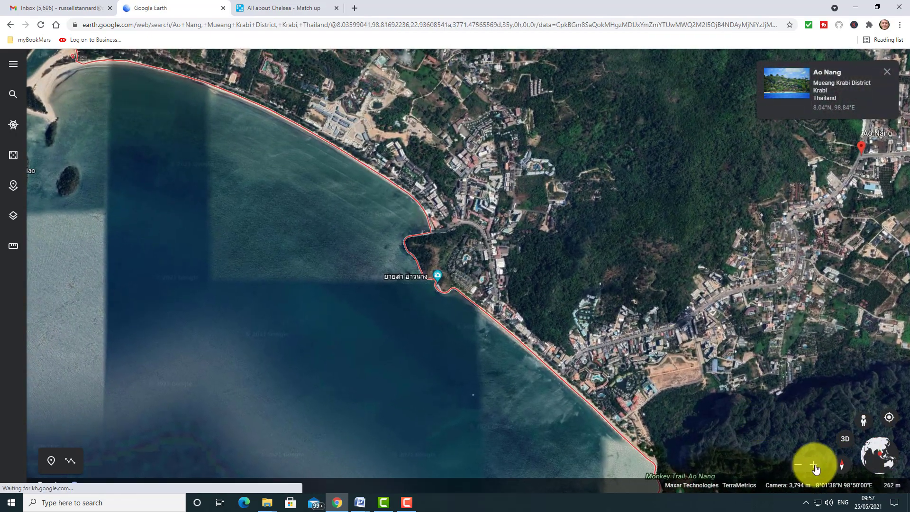
{"action": "left_click", "coordinate": [814, 465]}
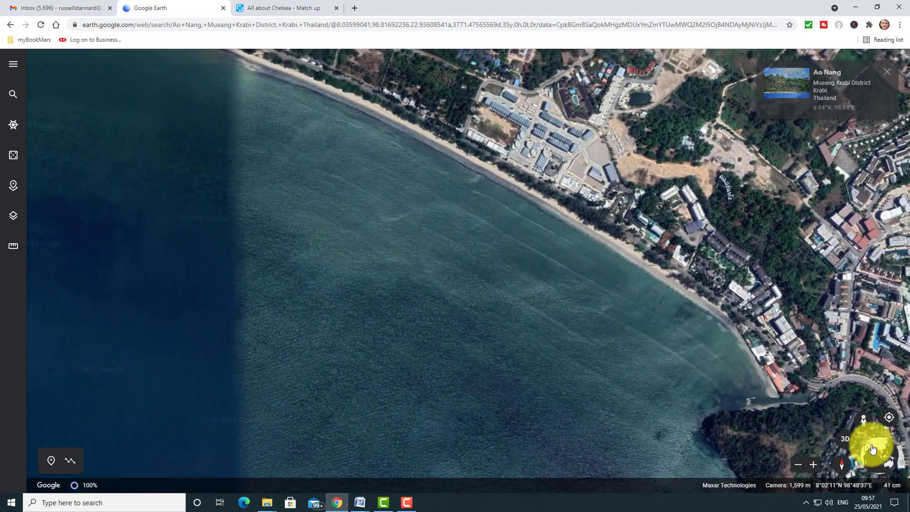
{"action": "left_click", "coordinate": [814, 465]}
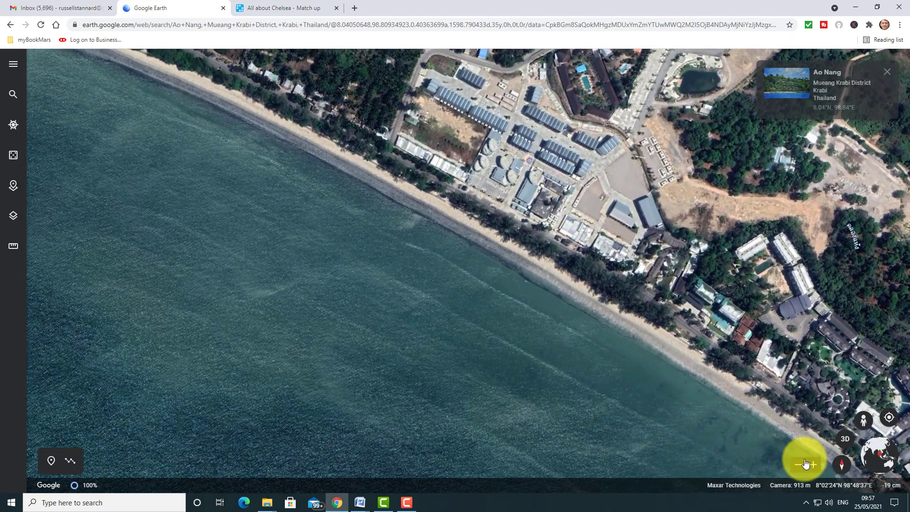
{"action": "left_click", "coordinate": [813, 465]}
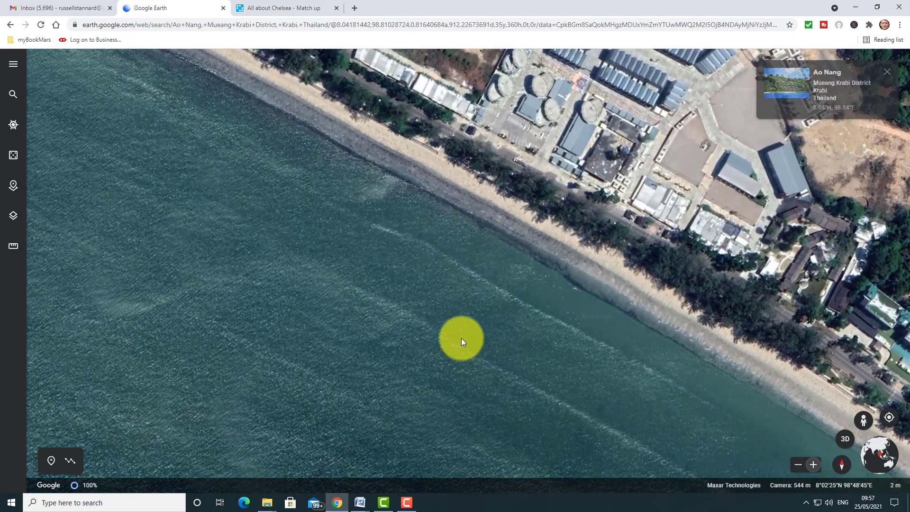
{"action": "left_click_drag", "start_coordinate": [463, 341], "coordinate": [455, 443]}
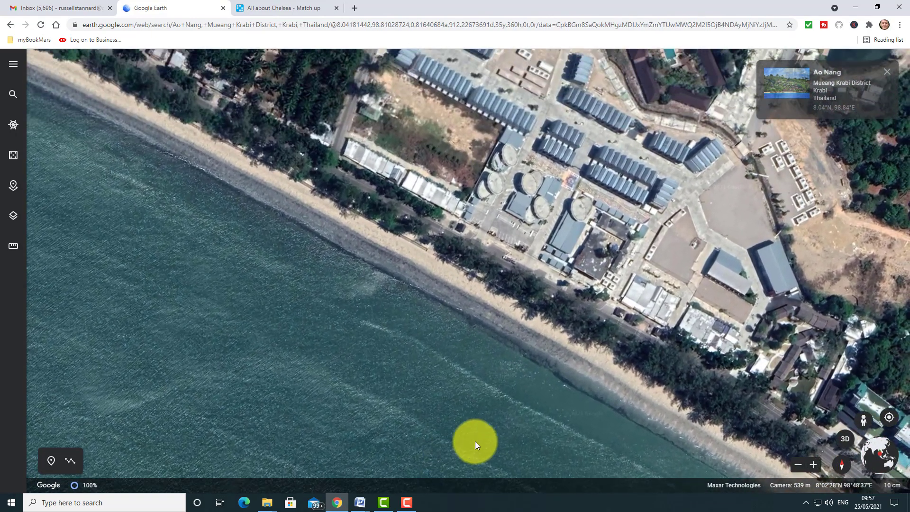
{"action": "left_click", "coordinate": [812, 465]}
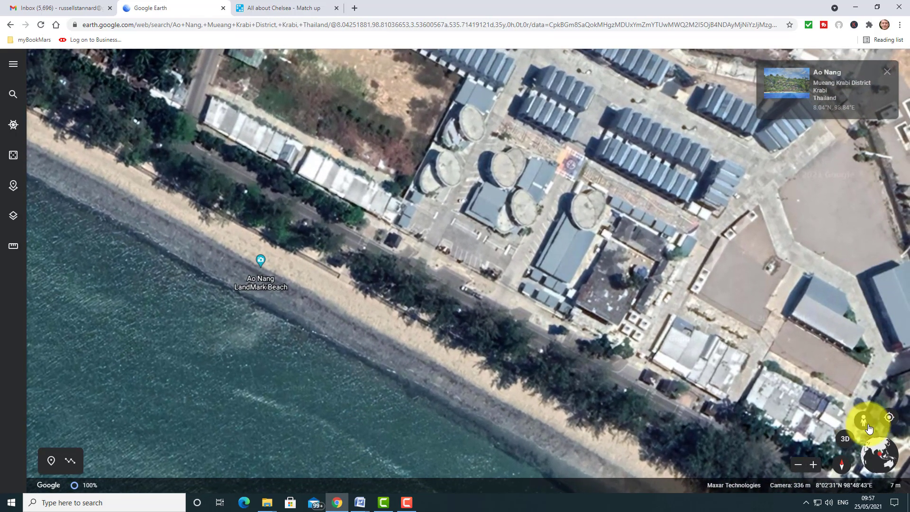
Enter the ground-level Photo Sphere on Ao Nang's beach and look around at the shore, the sea and the islands
{"action": "mouse_move", "coordinate": [864, 420]}
{"action": "left_mouse_down"}
{"action": "mouse_move", "coordinate": [476, 365]}
{"action": "mouse_move", "coordinate": [315, 313]}
{"action": "mouse_move", "coordinate": [273, 294]}
{"action": "mouse_move", "coordinate": [263, 261]}
{"action": "mouse_move", "coordinate": [227, 259]}
{"action": "mouse_move", "coordinate": [175, 236]}
{"action": "left_mouse_up"}
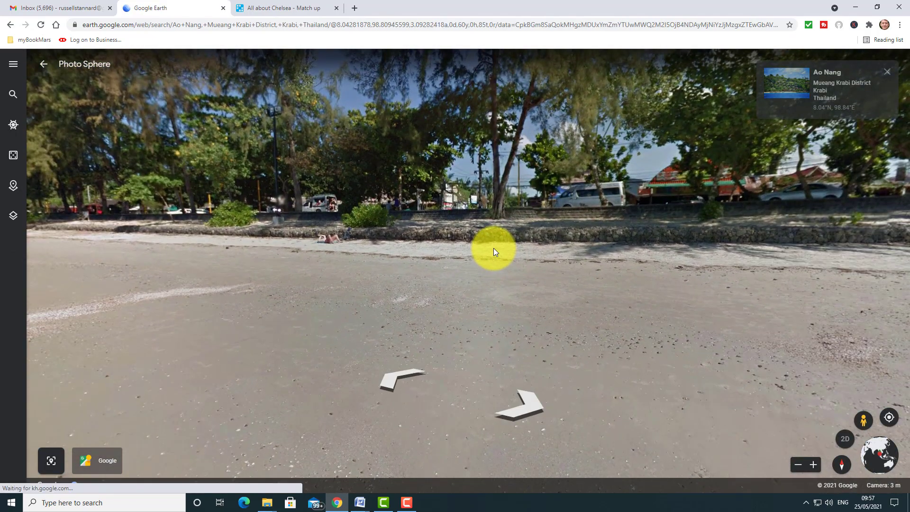
{"action": "left_click_drag", "start_coordinate": [132, 256], "coordinate": [587, 226]}
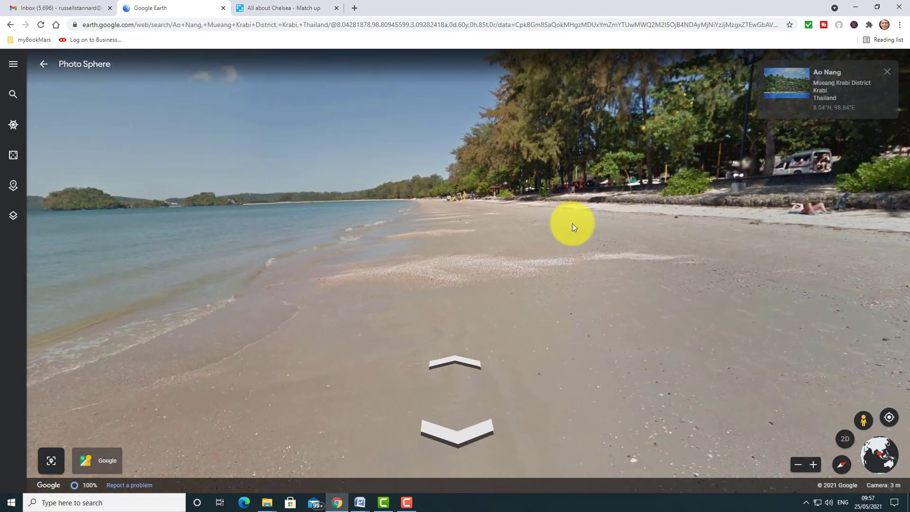
{"action": "left_click_drag", "start_coordinate": [400, 256], "coordinate": [593, 251]}
{"action": "left_click_drag", "start_coordinate": [403, 260], "coordinate": [642, 266]}
{"action": "left_click_drag", "start_coordinate": [315, 270], "coordinate": [221, 236]}
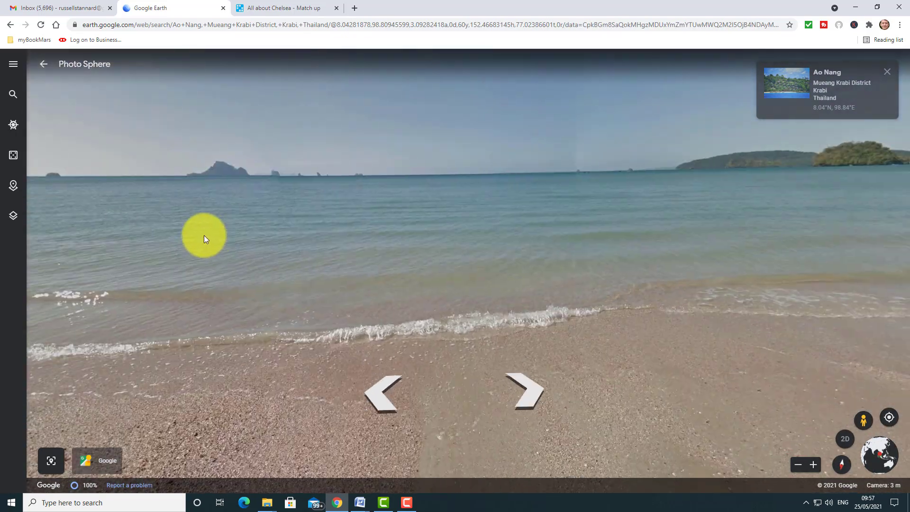
{"action": "left_click_drag", "start_coordinate": [654, 249], "coordinate": [335, 257]}
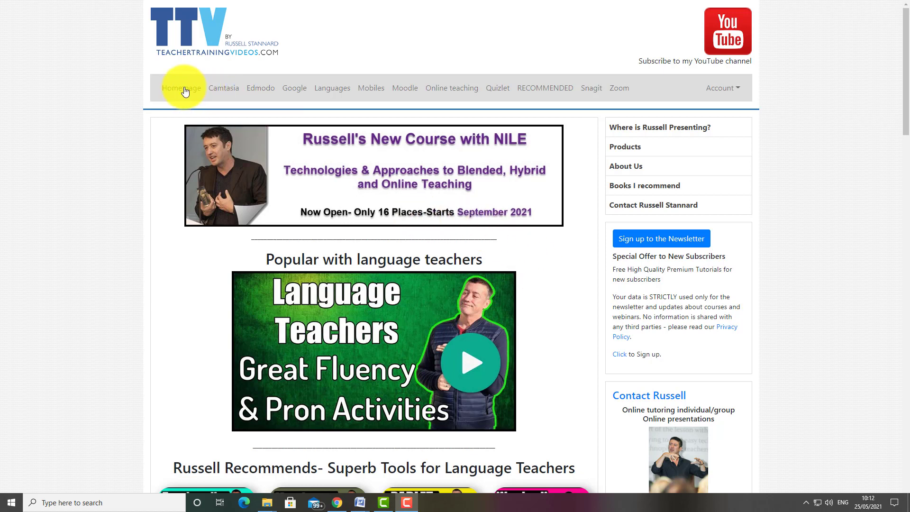
On the TeacherTrainingVideos website, browse the recommended tools on the home page and the tutorials in the Languages section
{"action": "left_click_drag", "start_coordinate": [905, 114], "coordinate": [908, 186]}
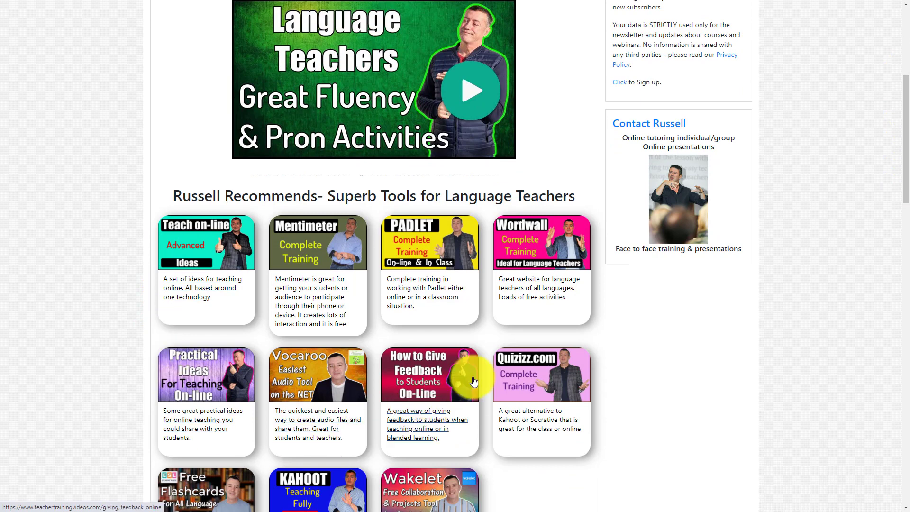
{"action": "left_click_drag", "start_coordinate": [907, 129], "coordinate": [895, 16]}
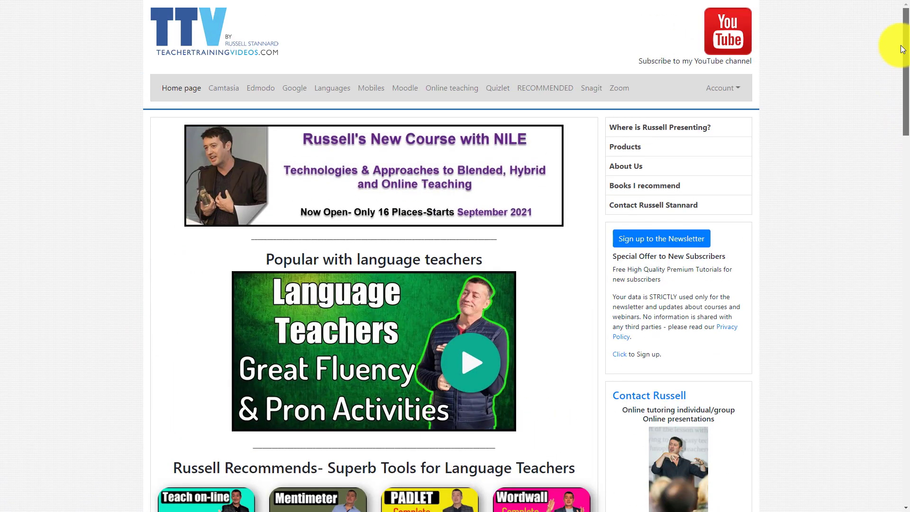
{"action": "left_click", "coordinate": [333, 91]}
{"action": "left_click_drag", "start_coordinate": [909, 120], "coordinate": [905, 88]}
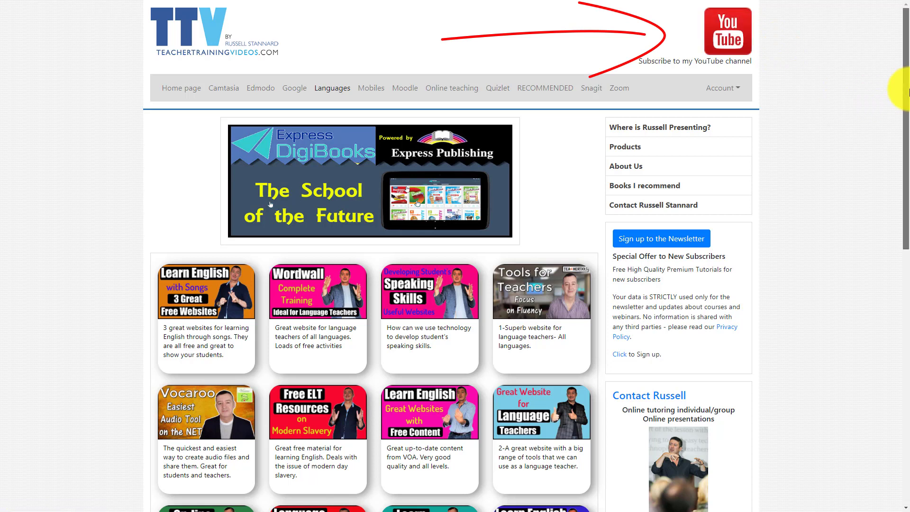
{"action": "left_click_drag", "start_coordinate": [906, 91], "coordinate": [908, 166]}
{"action": "scroll", "coordinate": [718, 160], "scroll_direction": "down", "scroll_amount": 2}
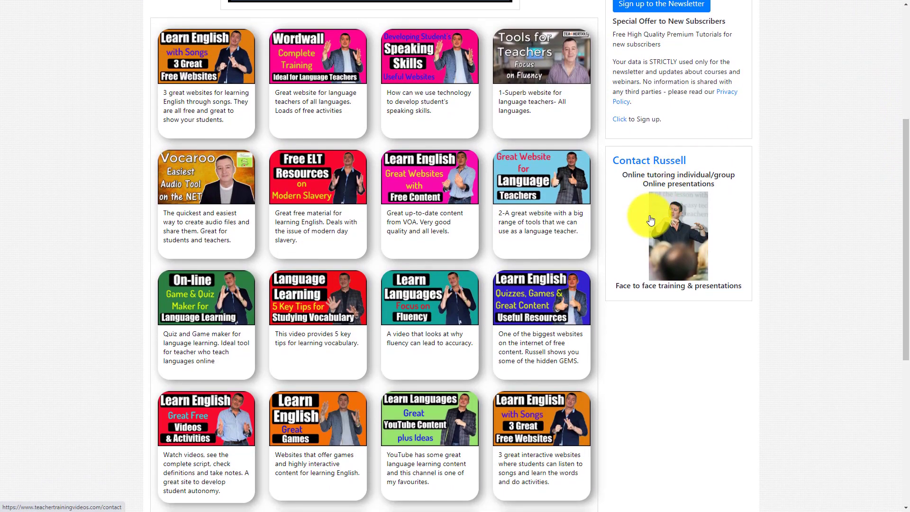